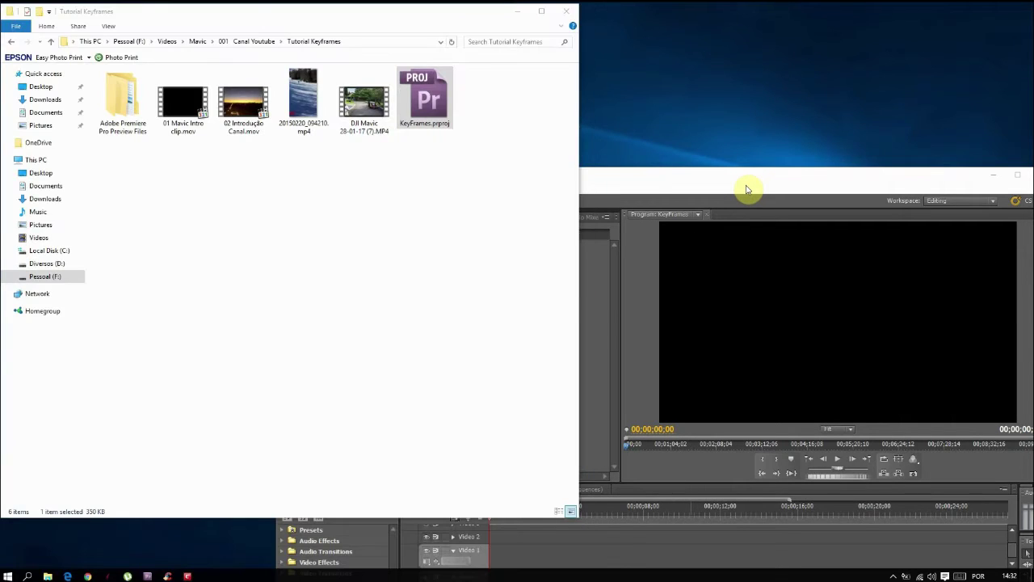
# - Import 20150220_094210.mp4 and the DJI Mavic 28-01-17 (7) clip into the KeyFrames project and maximize the editor window
pyautogui.click(748, 188)
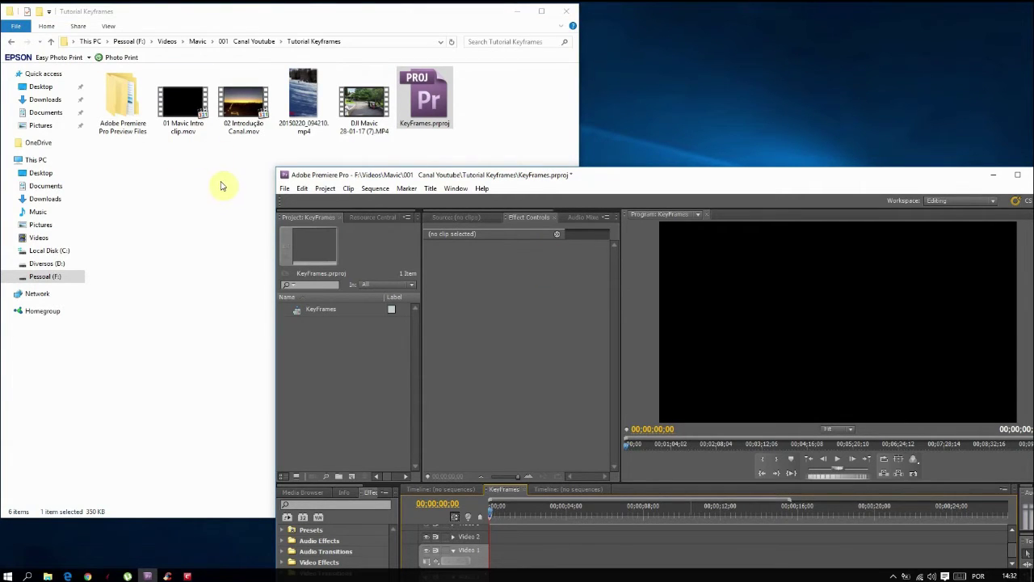
pyautogui.moveTo(388, 152); pyautogui.dragTo(326, 371)
pyautogui.click(652, 188)
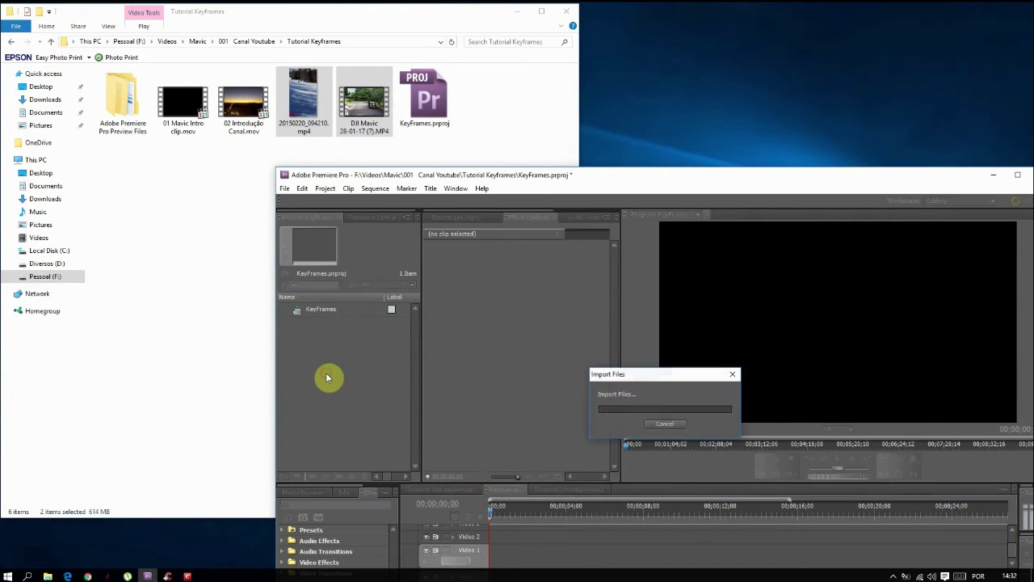
pyautogui.click(1017, 175)
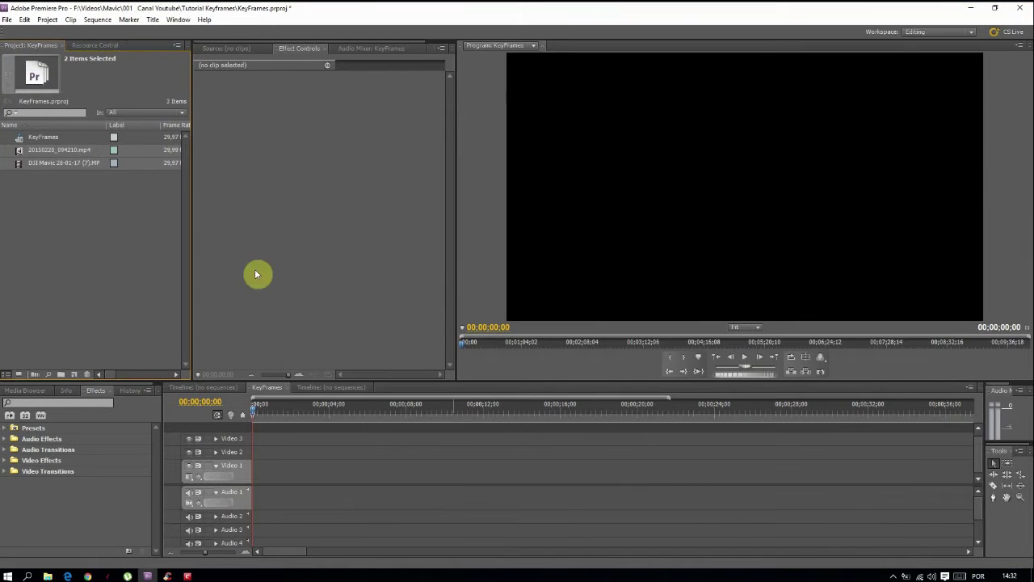
# - Place 20150220_094210.mp4 at the start of the Video 1 track and move the playhead to 00;00;02;10
pyautogui.click(92, 256)
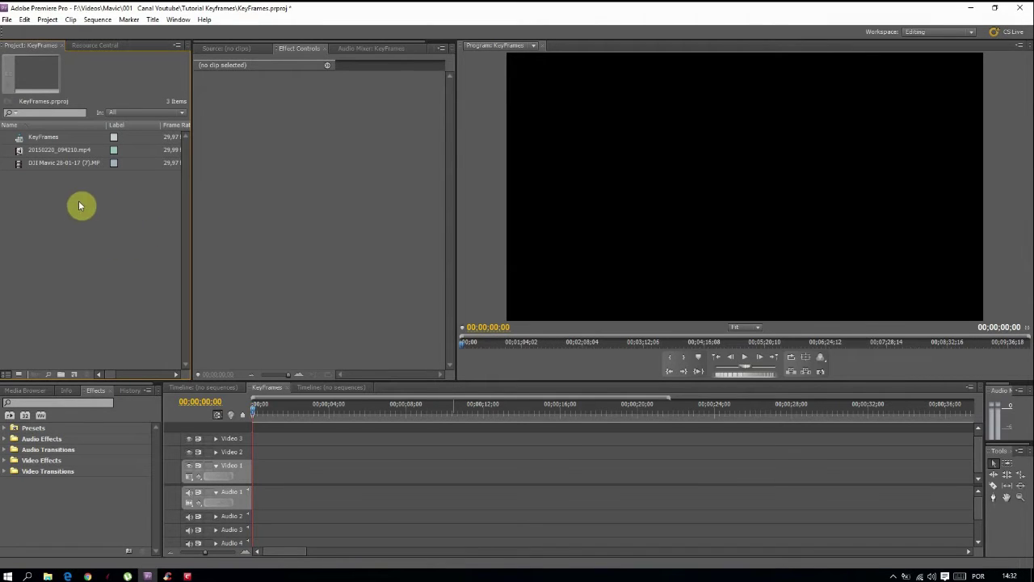
pyautogui.click(20, 152)
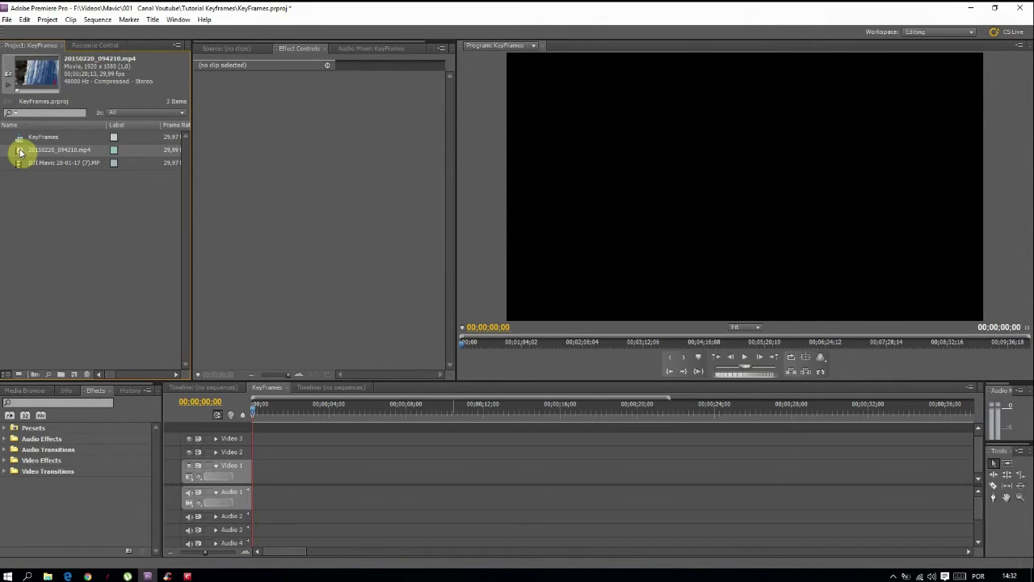
pyautogui.moveTo(21, 152); pyautogui.dragTo(259, 475)
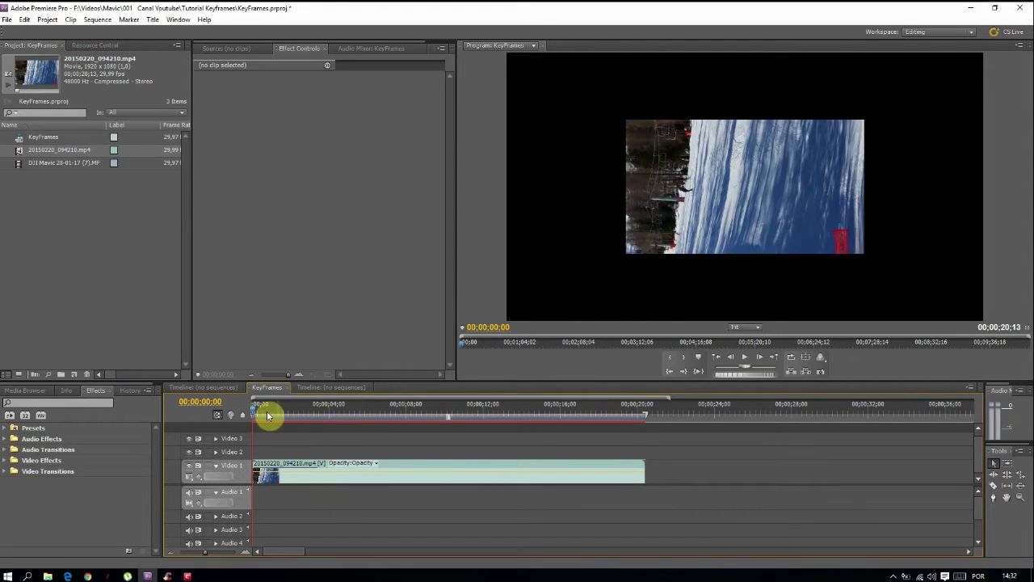
pyautogui.moveTo(254, 412); pyautogui.dragTo(298, 421)
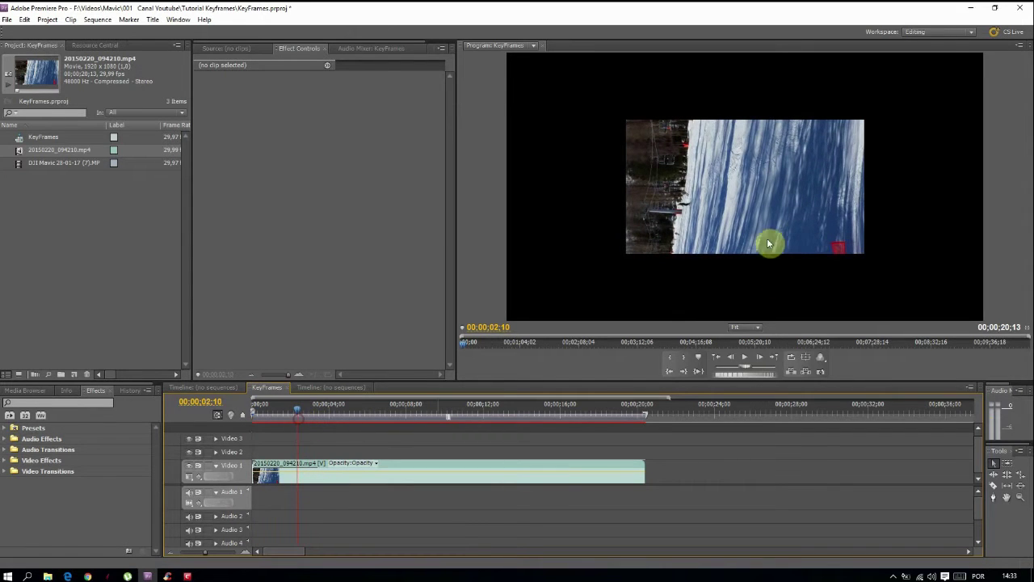
# - Rotate the ski clip upright by setting its Motion rotation to 90°
pyautogui.click(757, 199)
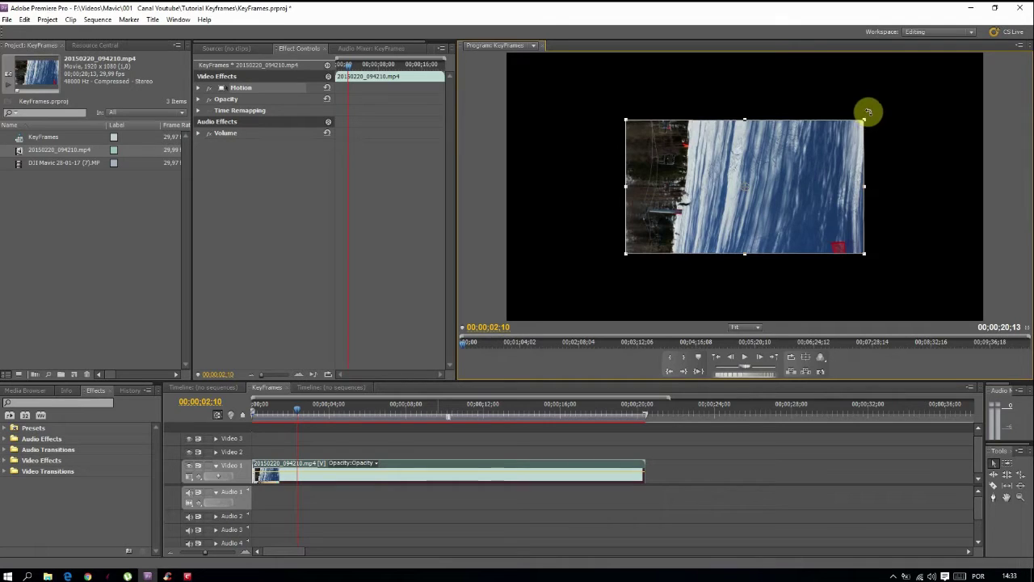
pyautogui.moveTo(880, 131); pyautogui.dragTo(886, 165)
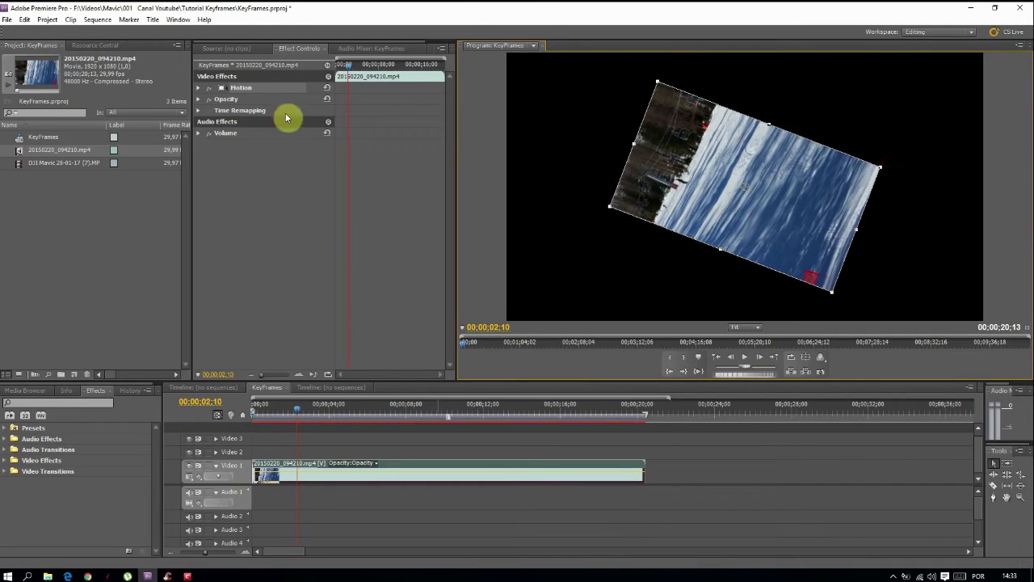
pyautogui.click(201, 88)
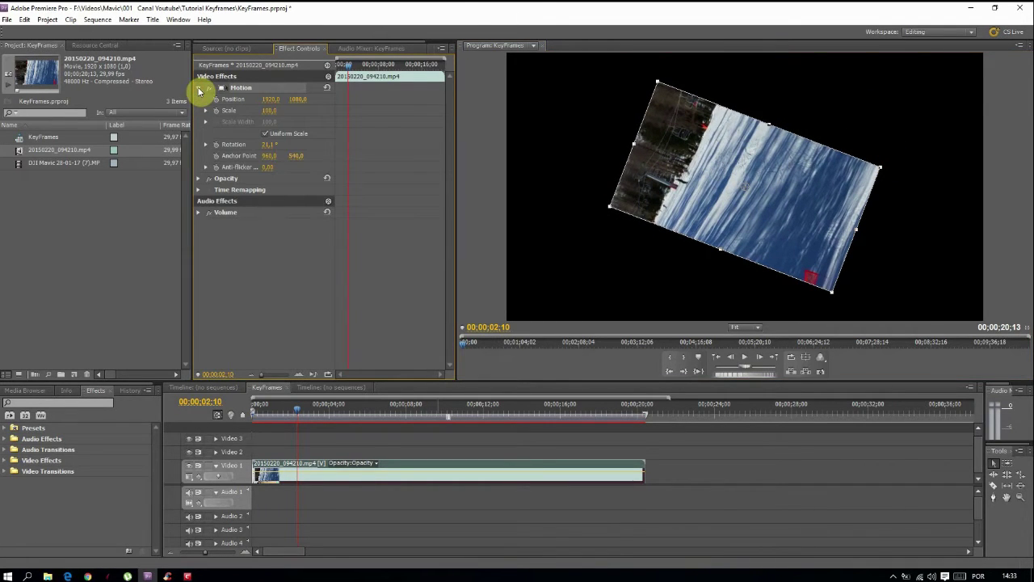
pyautogui.click(267, 144)
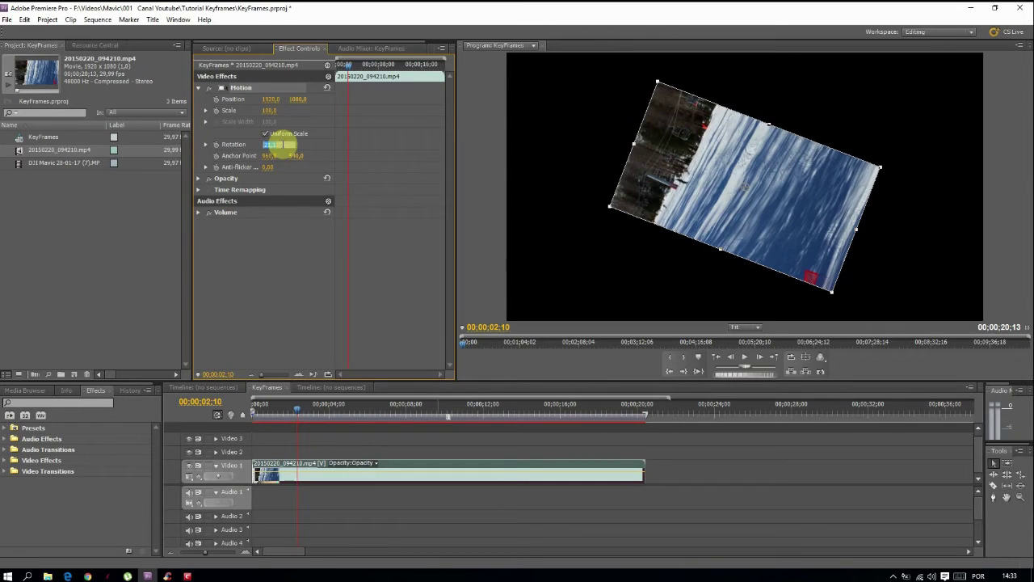
pyautogui.write('90')
pyautogui.press('Return')
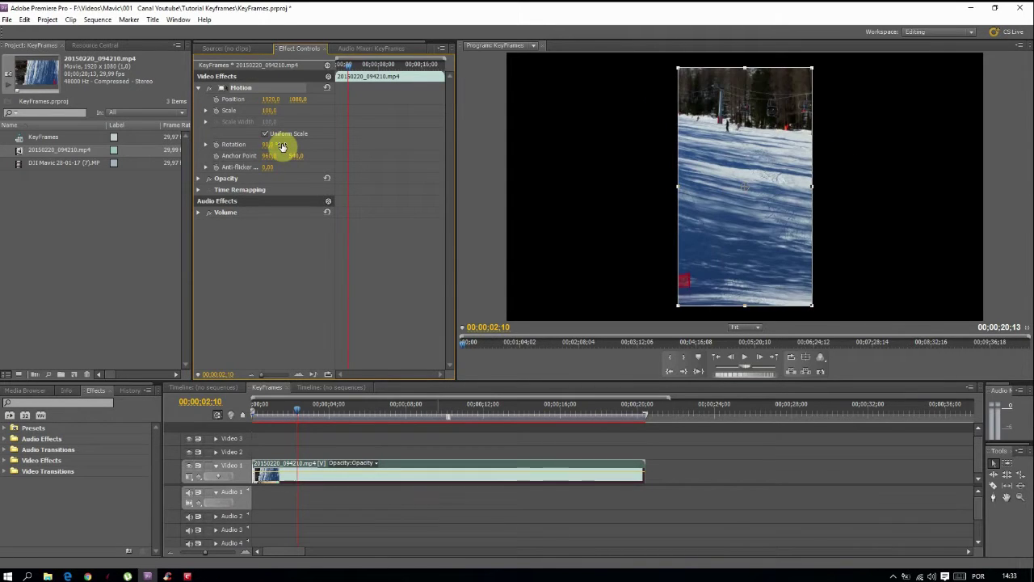
# - Enlarge the rotated clip to a scale of about 117.7 and reposition it to about 1872.2, 1058.3 in the frame
pyautogui.moveTo(812, 187); pyautogui.dragTo(824, 185)
pyautogui.moveTo(773, 233); pyautogui.dragTo(762, 236)
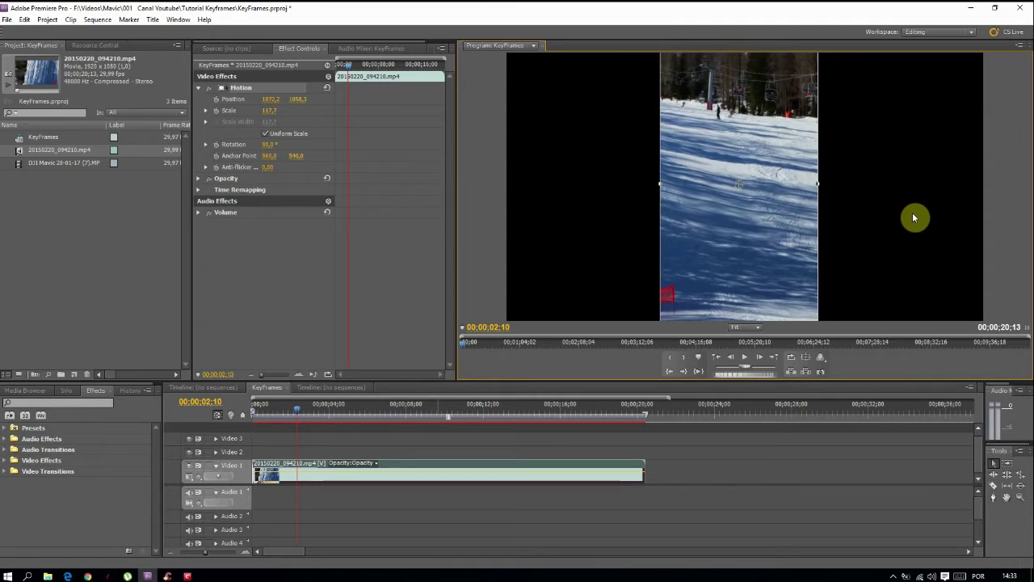
pyautogui.click(914, 217)
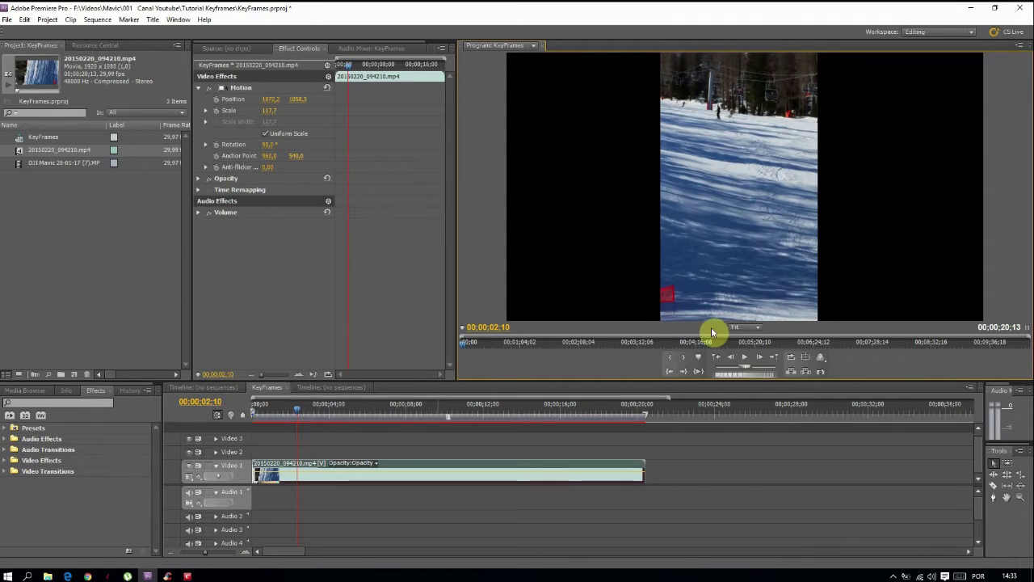
# - Play the clip up to 00;00;05;24 and split it there with the Razor tool
pyautogui.click(744, 357)
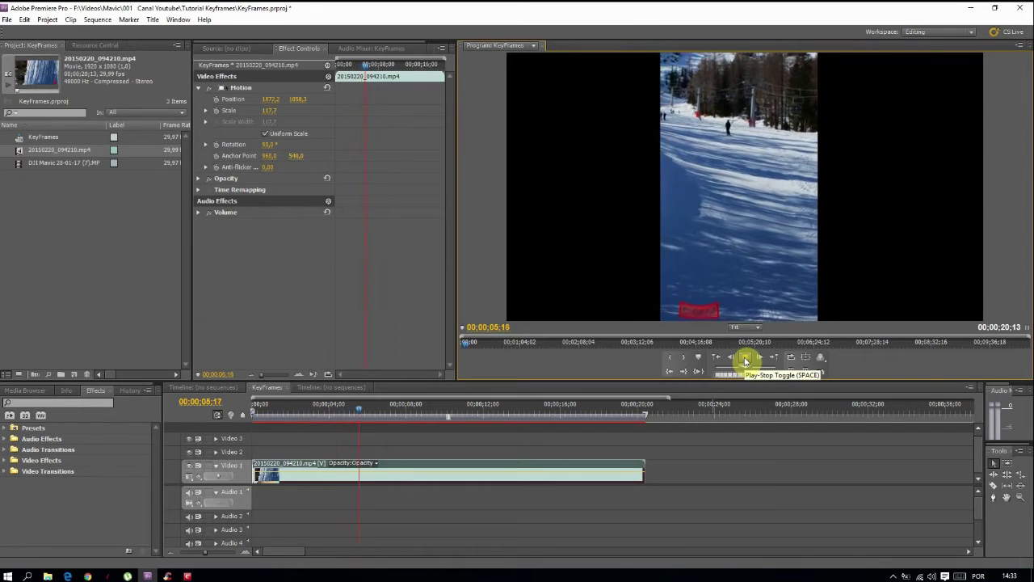
pyautogui.click(744, 358)
pyautogui.click(996, 488)
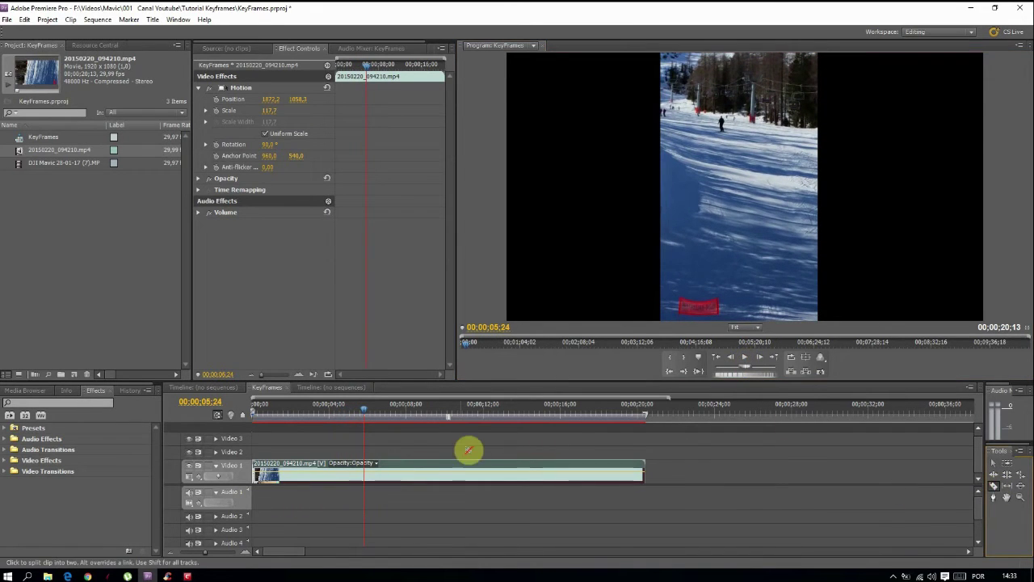
pyautogui.click(365, 466)
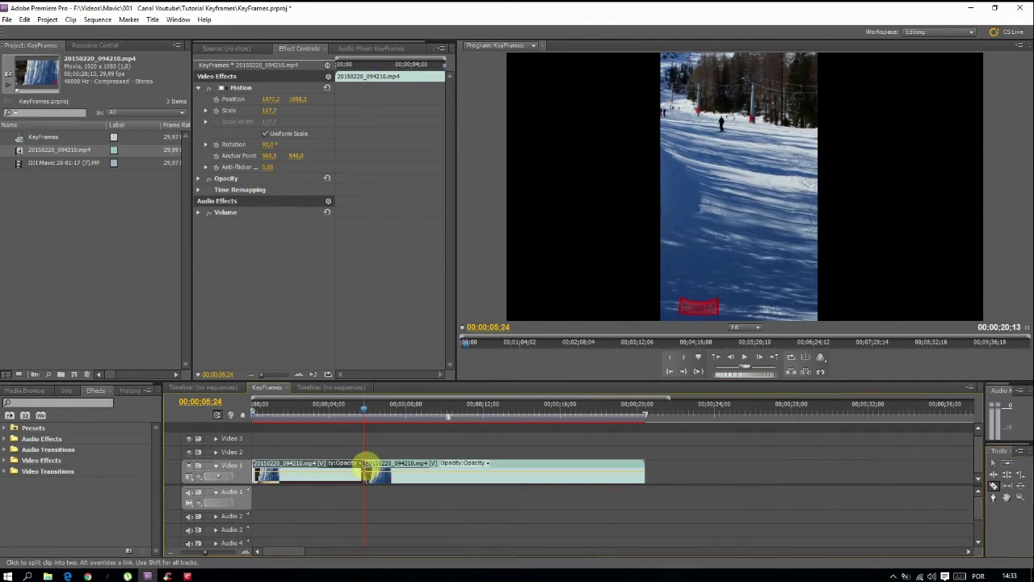
pyautogui.click(993, 466)
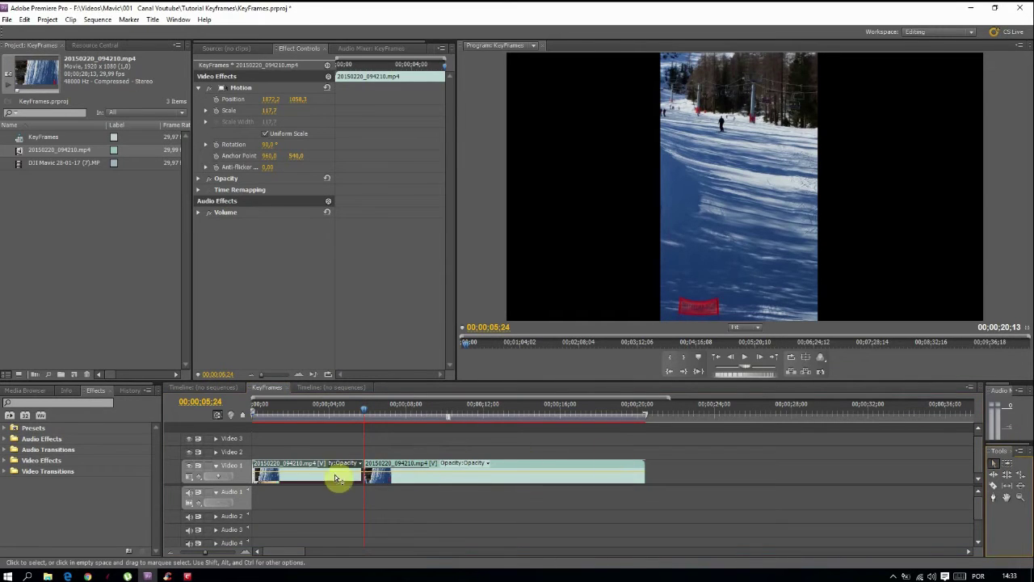
# - Delete the first segment of the split clip and close the gap so the remainder starts at the sequence beginning
pyautogui.click(291, 468)
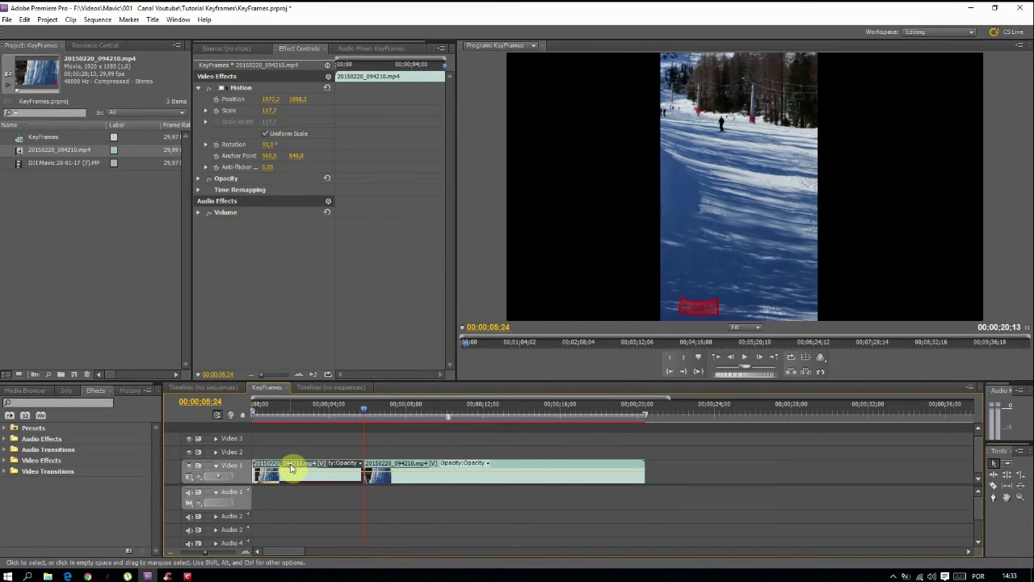
pyautogui.press('Delete')
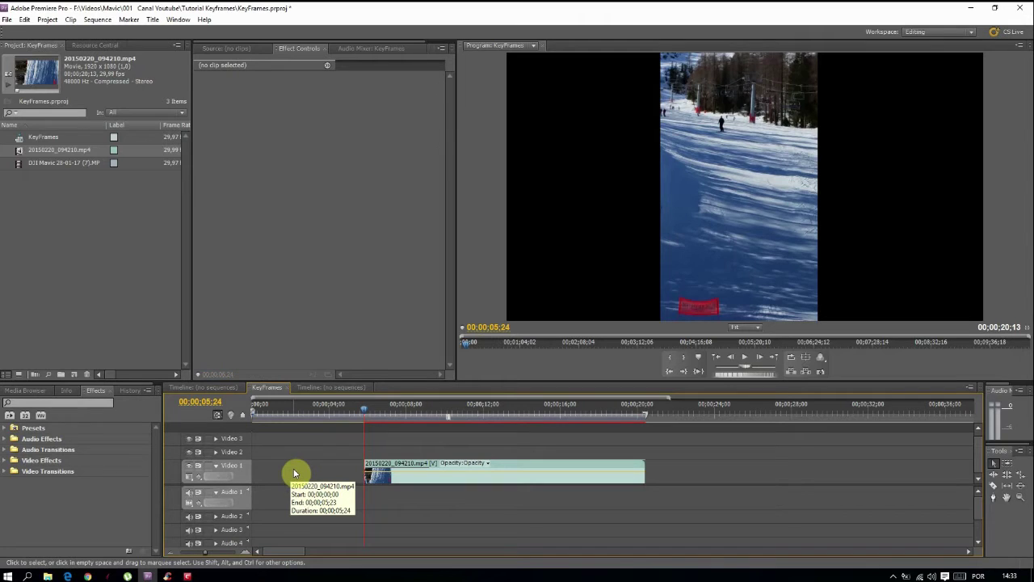
pyautogui.click(294, 473)
pyautogui.press('Delete')
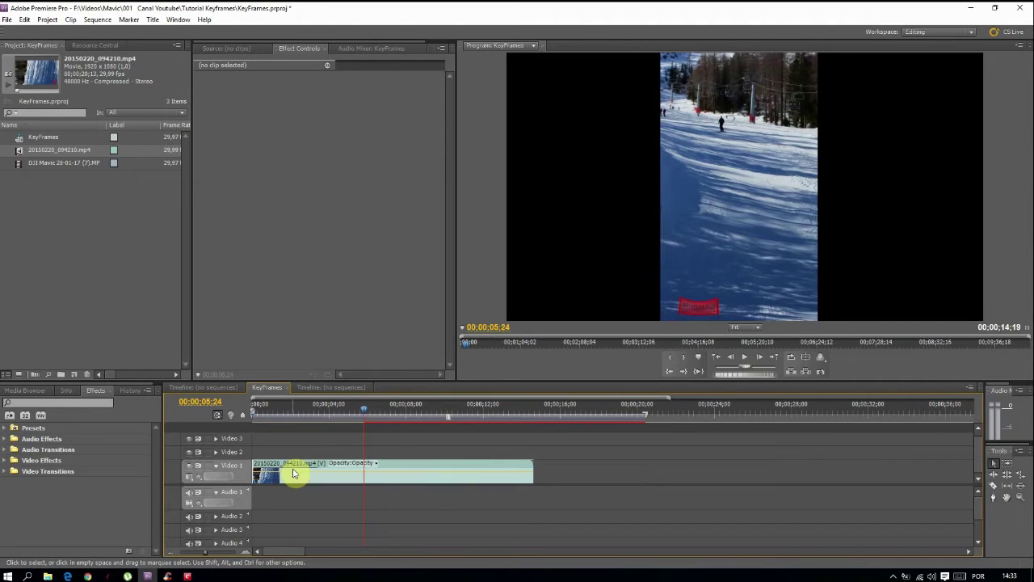
# - Split the clip at 00;00;13;29 and delete the short piece at its end
pyautogui.moveTo(364, 411); pyautogui.dragTo(521, 415)
pyautogui.click(993, 486)
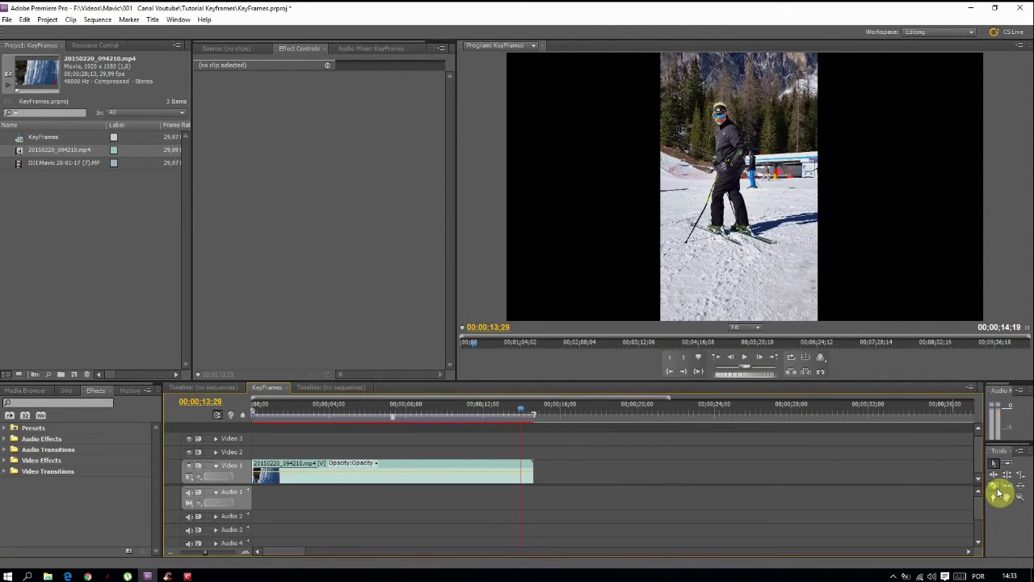
pyautogui.click(523, 472)
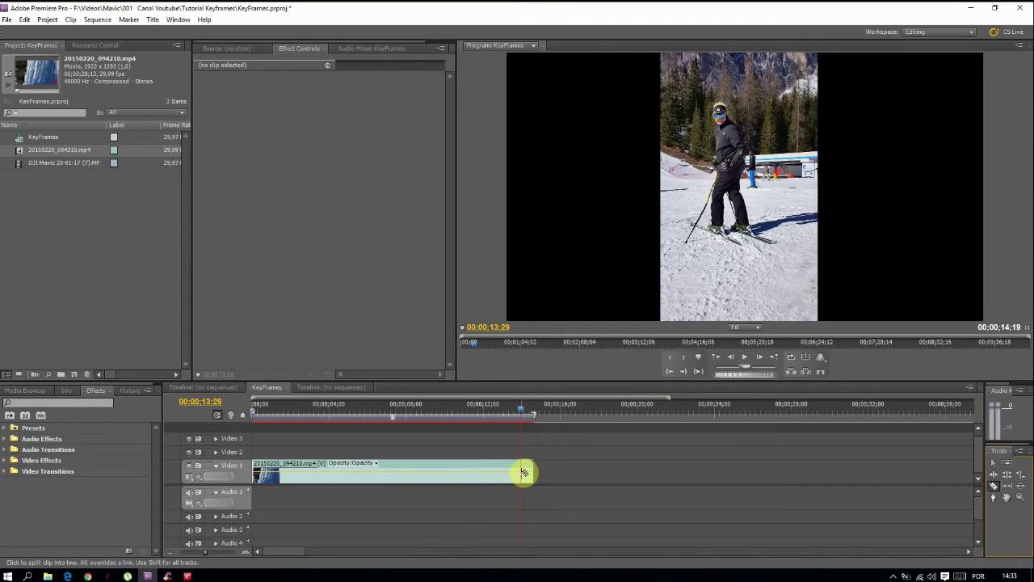
pyautogui.click(994, 463)
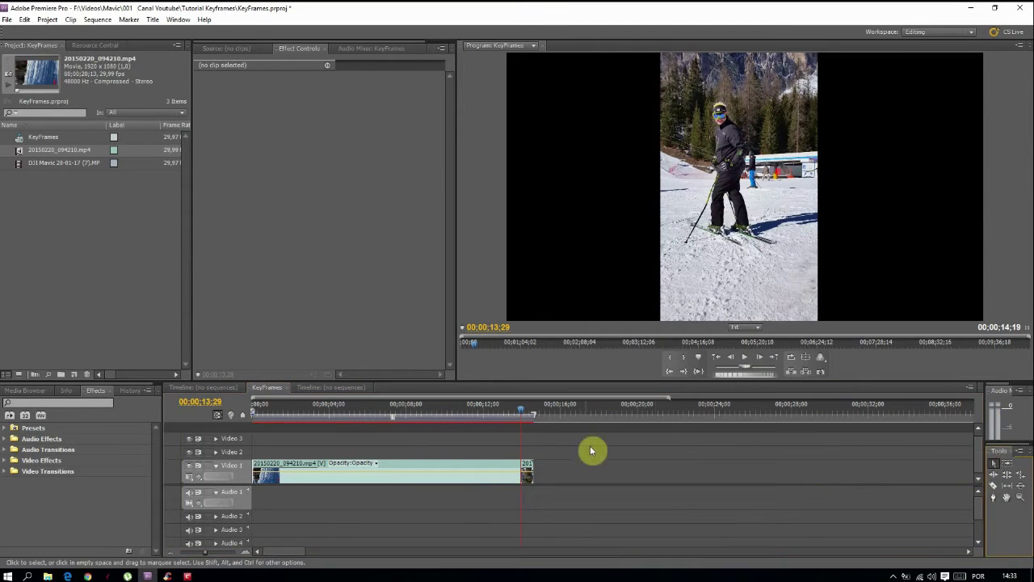
pyautogui.click(528, 469)
pyautogui.press('Delete')
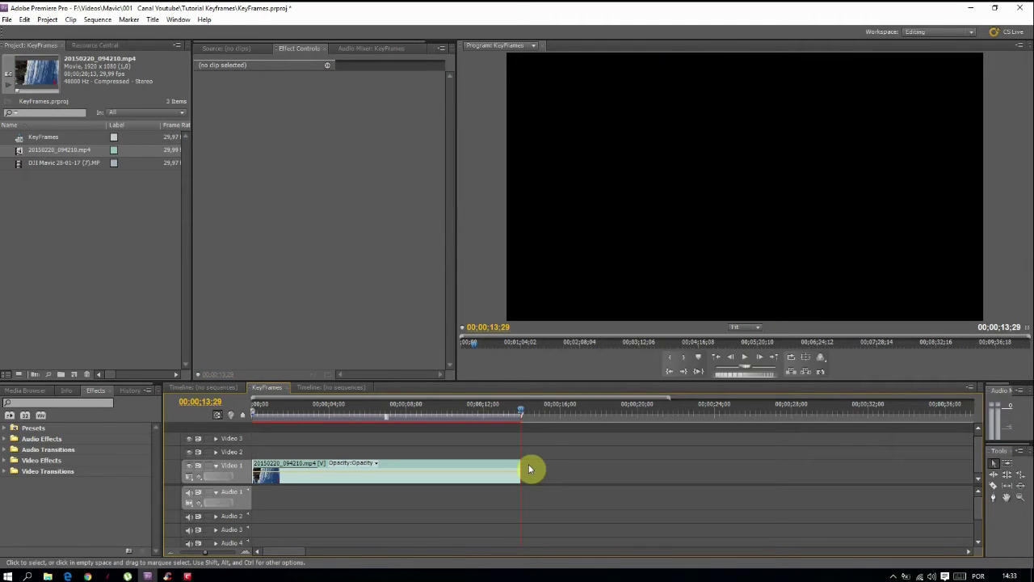
# - Try to slow the whole clip to a speed of 46.86%, and undo the change
pyautogui.rightClick(406, 472)
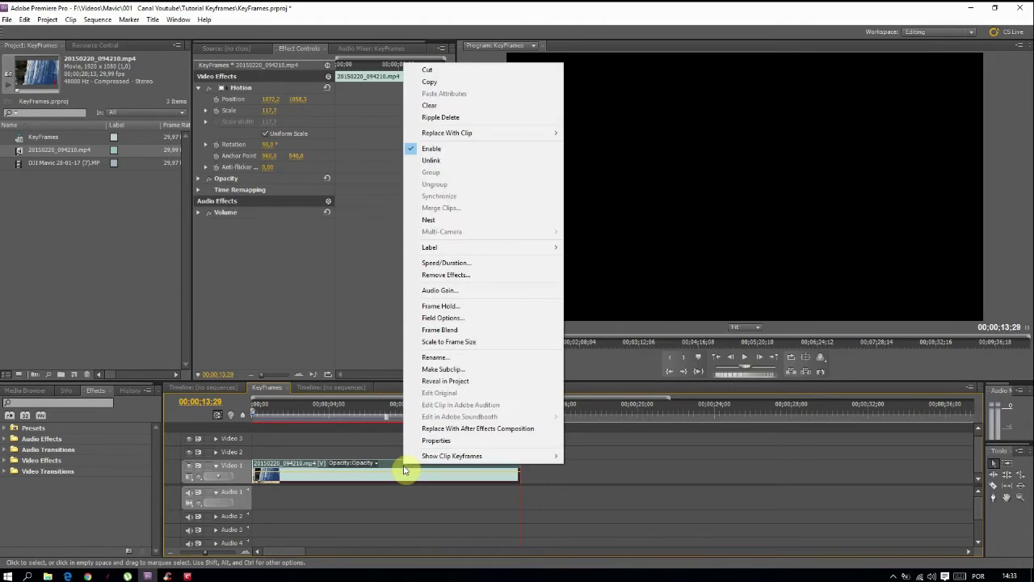
pyautogui.click(464, 263)
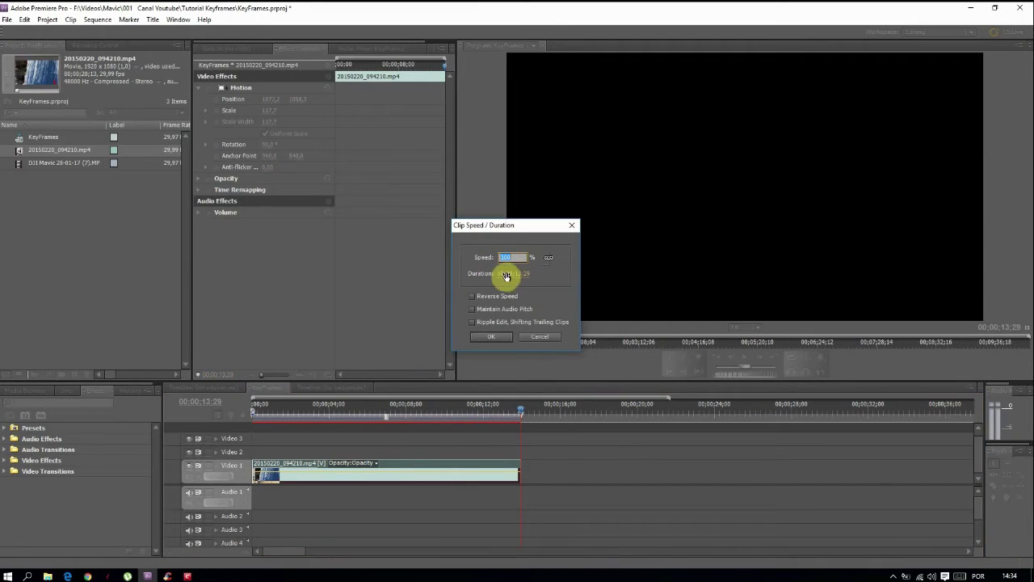
pyautogui.moveTo(505, 277); pyautogui.dragTo(763, 276)
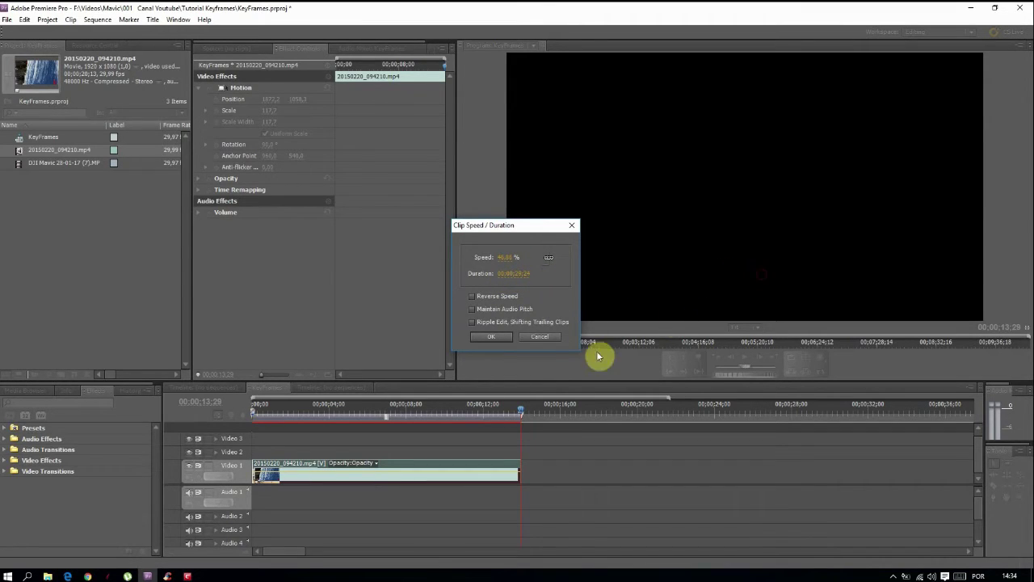
pyautogui.click(507, 337)
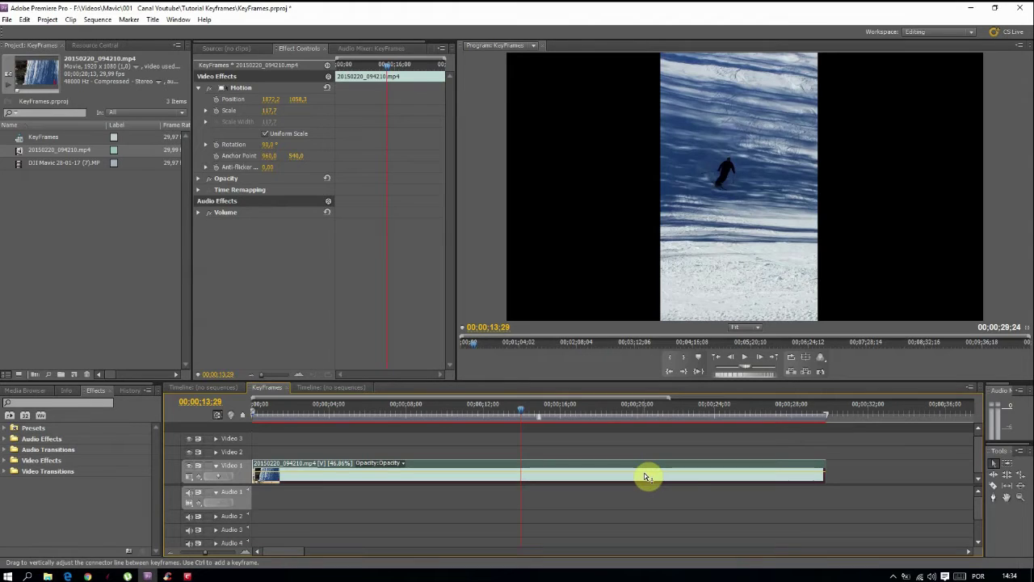
pyautogui.hotkey('ctrl', 'z')
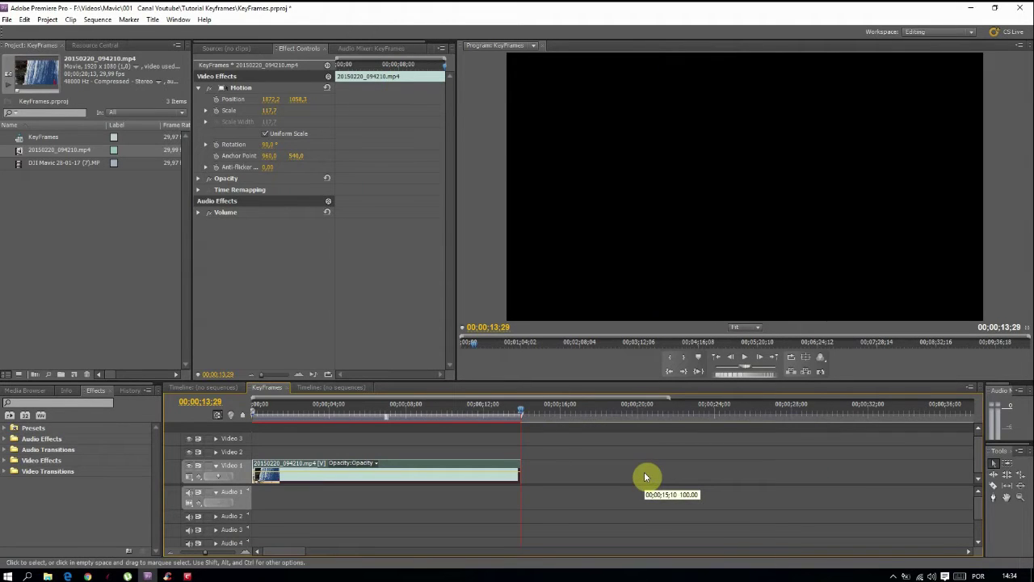
# - Add a Scale keyframe and a Time Remapping Speed keyframe to the ski clip at 00;00;11;28
pyautogui.moveTo(520, 412); pyautogui.dragTo(470, 418)
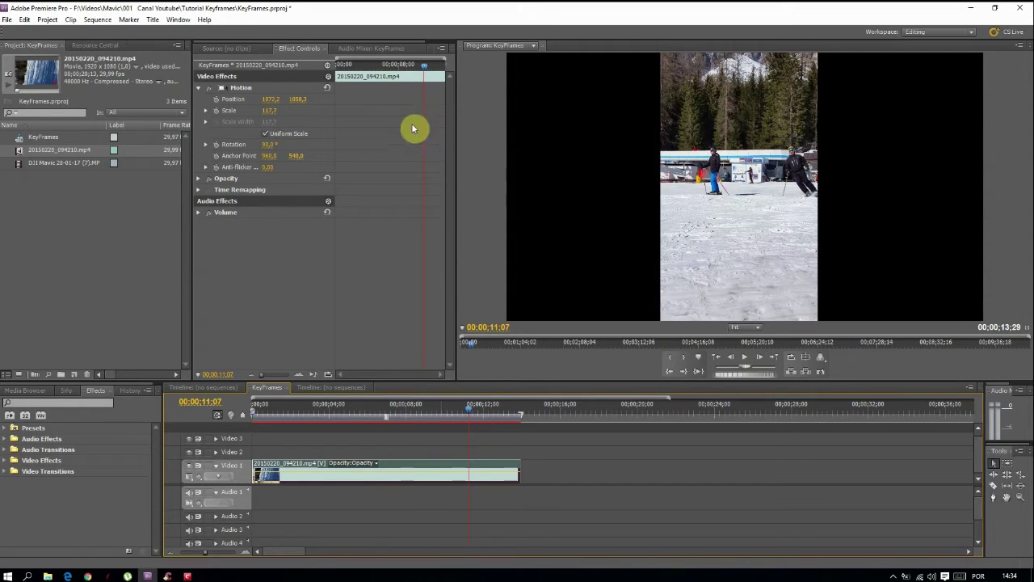
pyautogui.moveTo(470, 414); pyautogui.dragTo(483, 408)
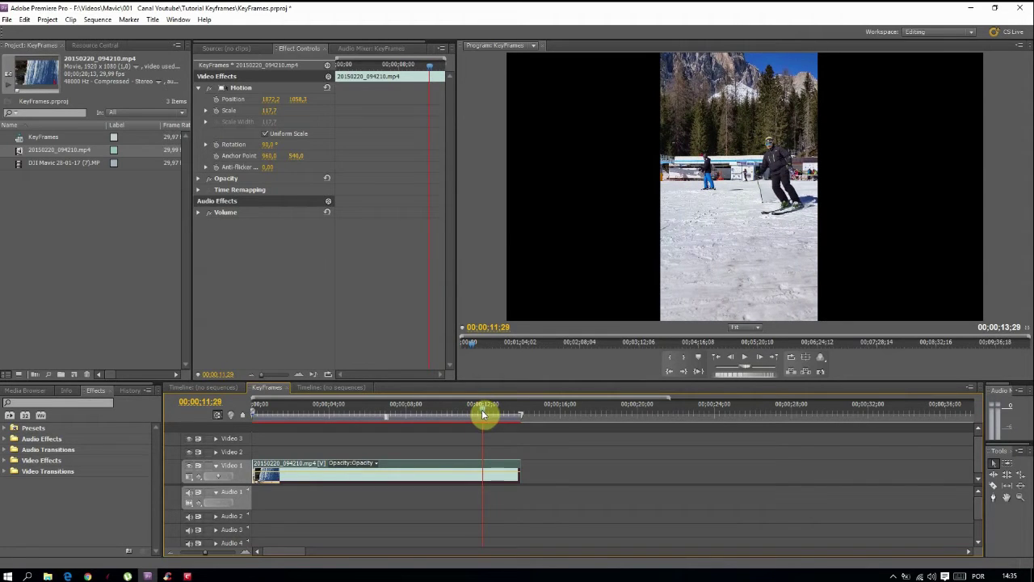
pyautogui.moveTo(483, 413); pyautogui.dragTo(482, 408)
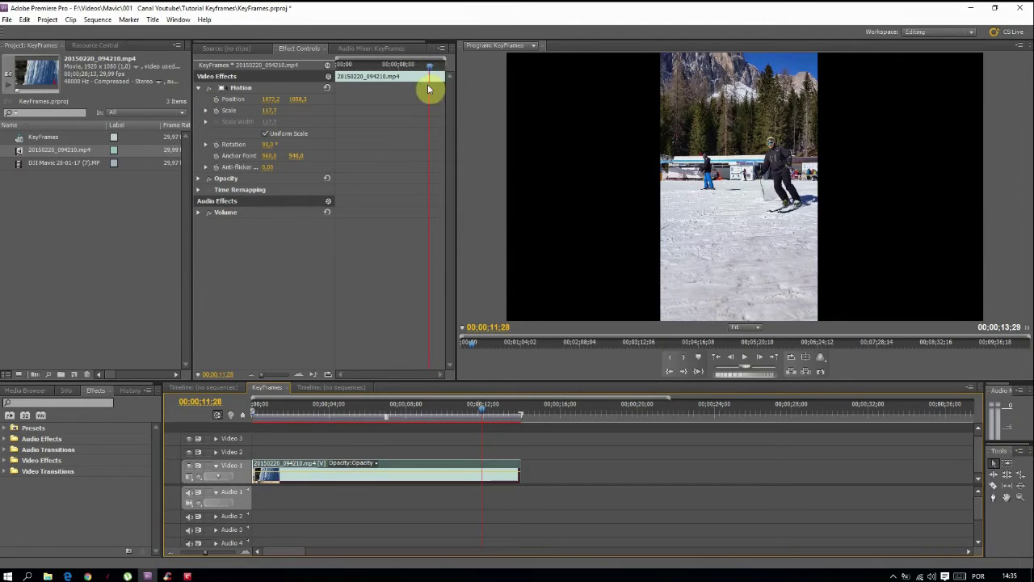
pyautogui.click(216, 112)
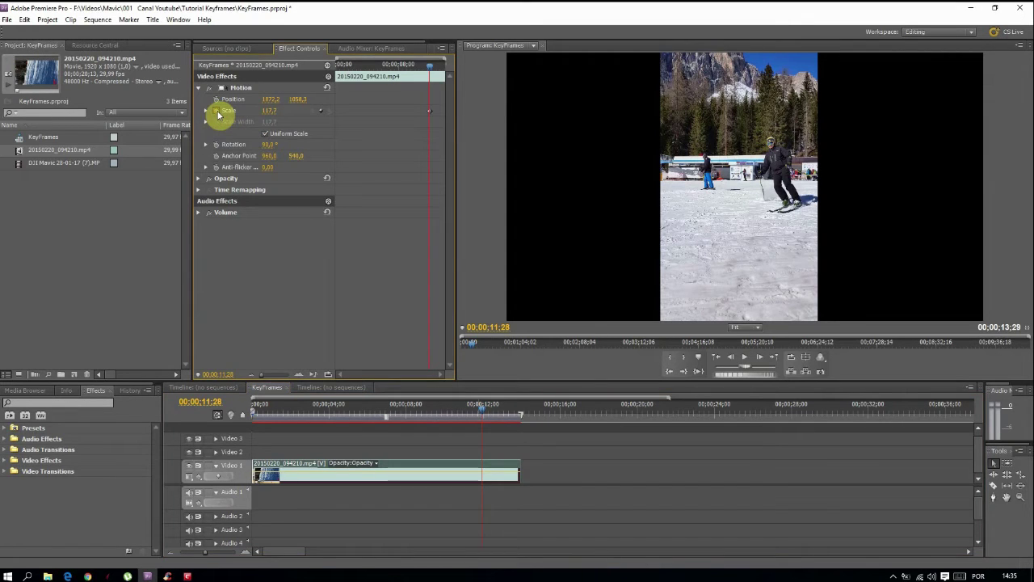
pyautogui.click(199, 189)
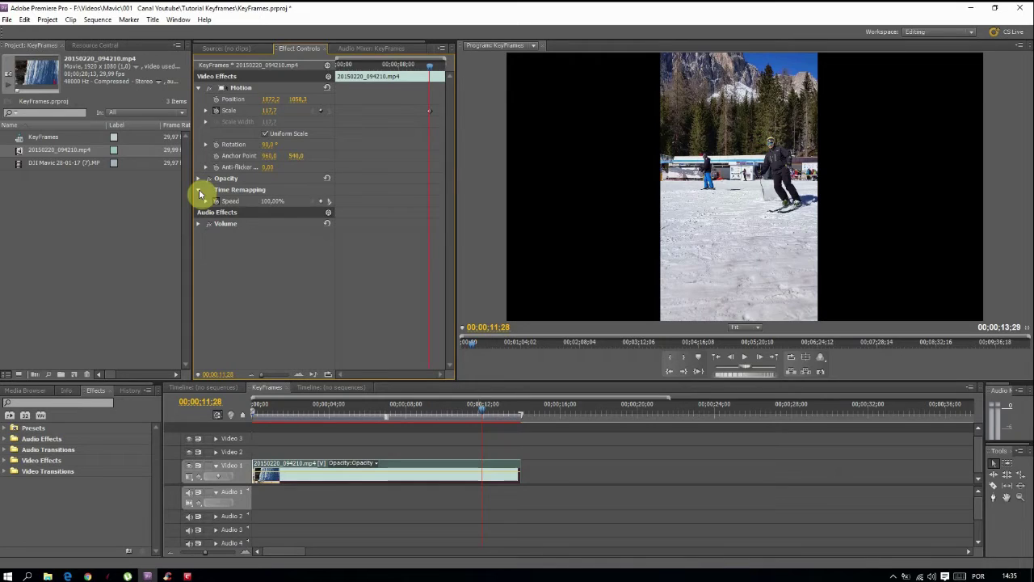
pyautogui.click(320, 201)
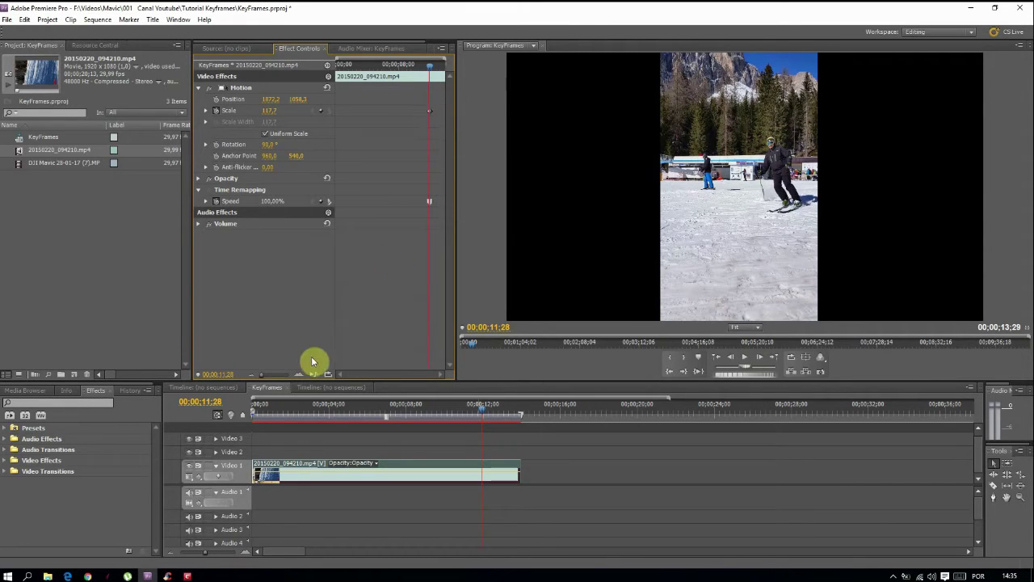
# - Add a second pair of Scale and Speed keyframes to the ski clip at 00;00;13;05
pyautogui.click(297, 375)
pyautogui.click(297, 376)
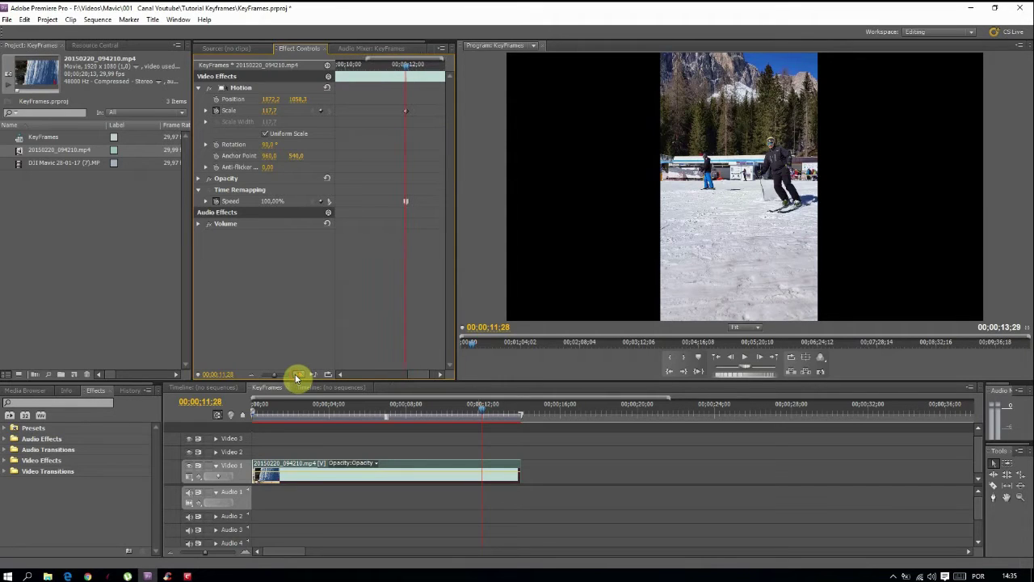
pyautogui.click(422, 375)
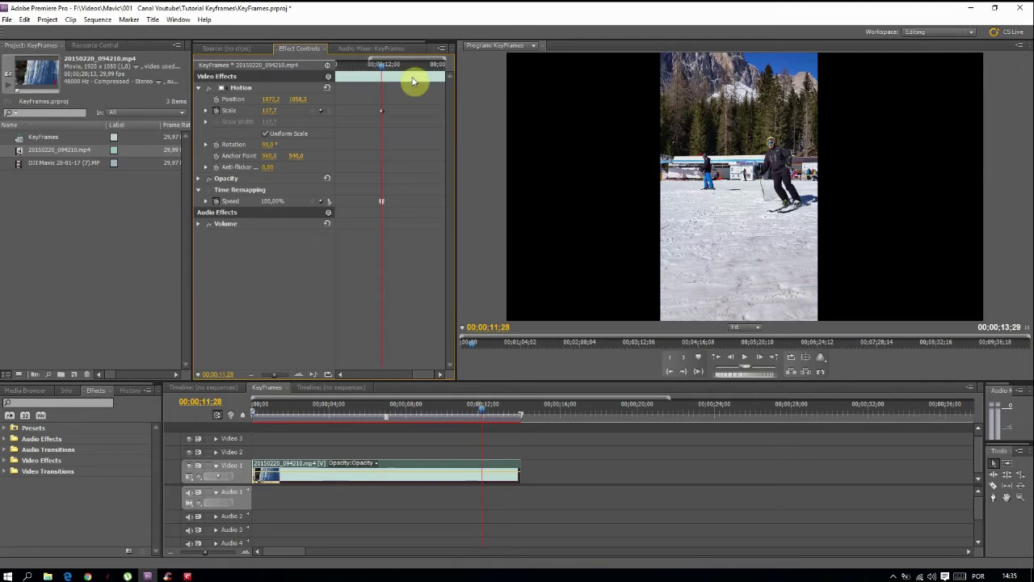
pyautogui.moveTo(390, 68); pyautogui.dragTo(421, 76)
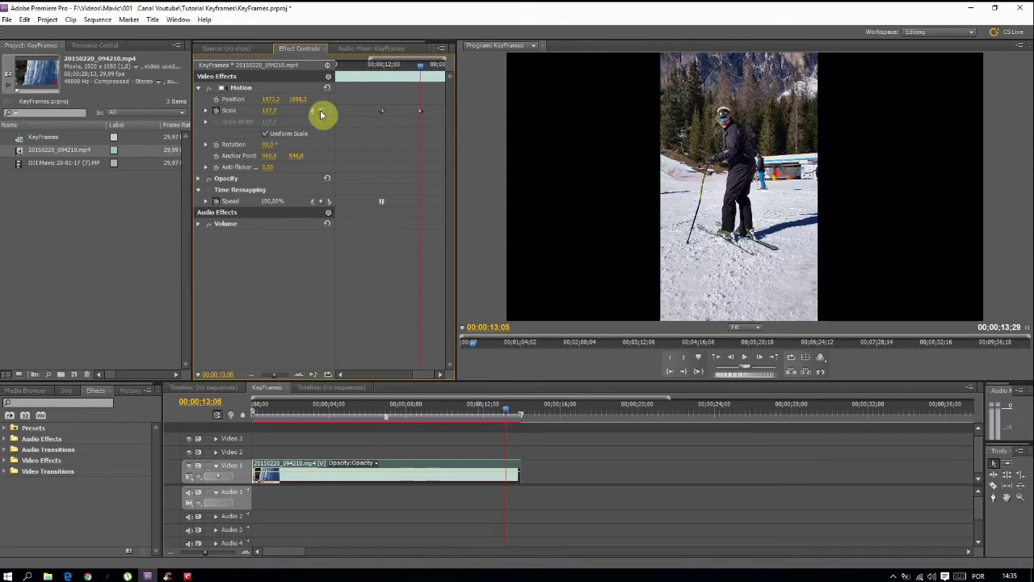
pyautogui.click(320, 203)
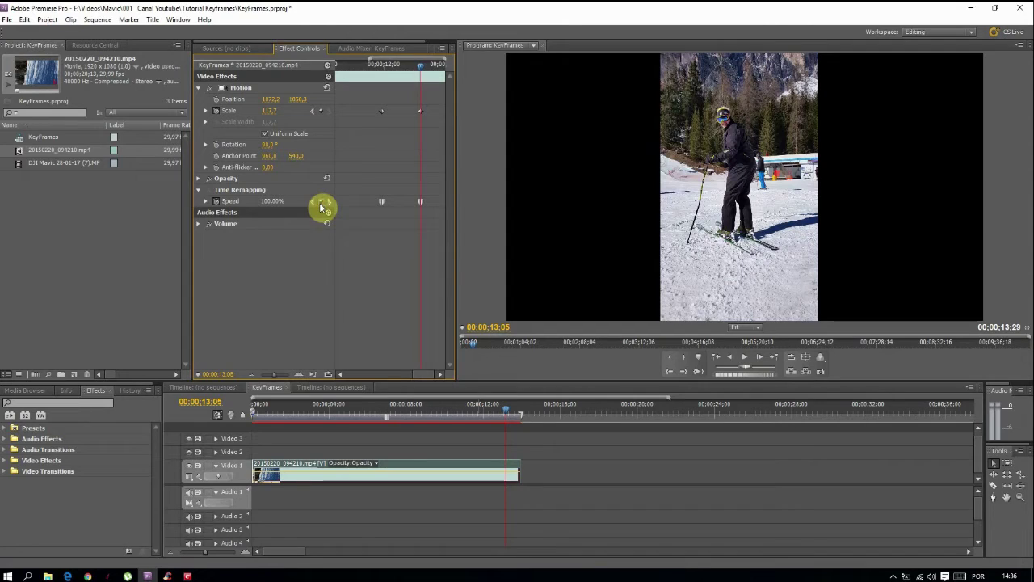
# - Expand the Speed velocity graph and enlarge the clip at the first Scale keyframe, 00;00;11;28, to a scale of about 144,2
pyautogui.click(206, 201)
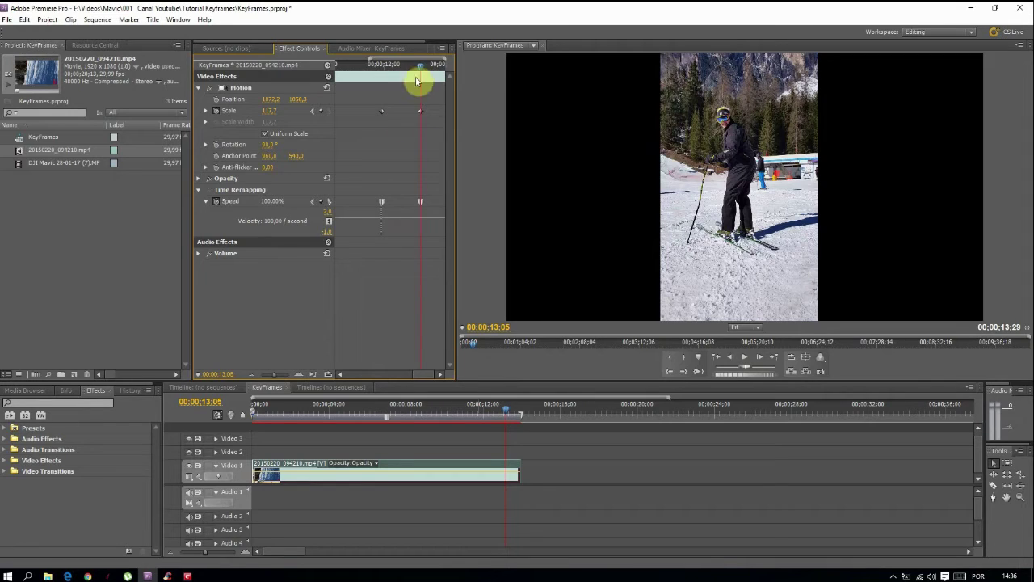
pyautogui.click(313, 111)
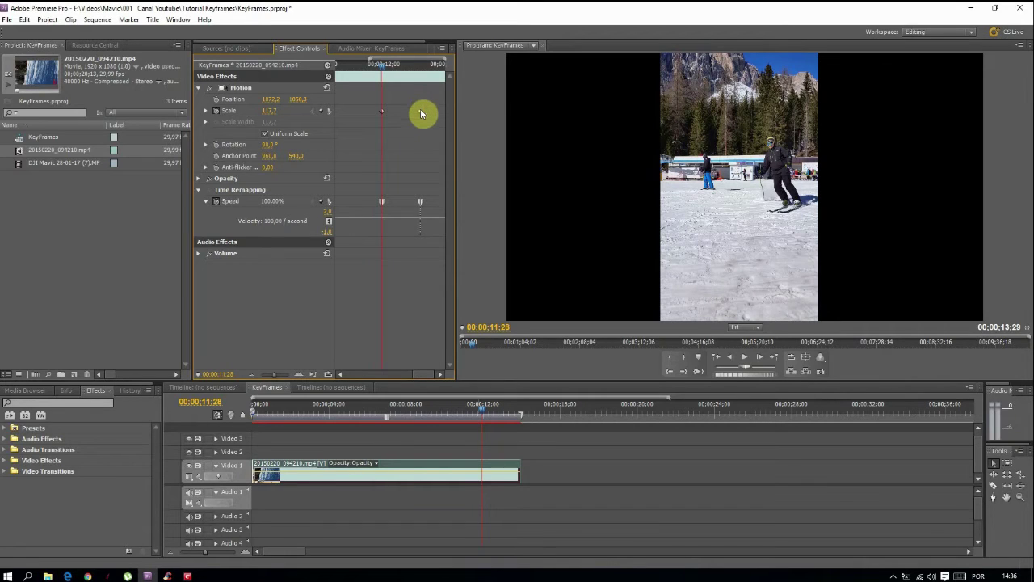
pyautogui.click(764, 219)
pyautogui.moveTo(819, 184); pyautogui.dragTo(838, 188)
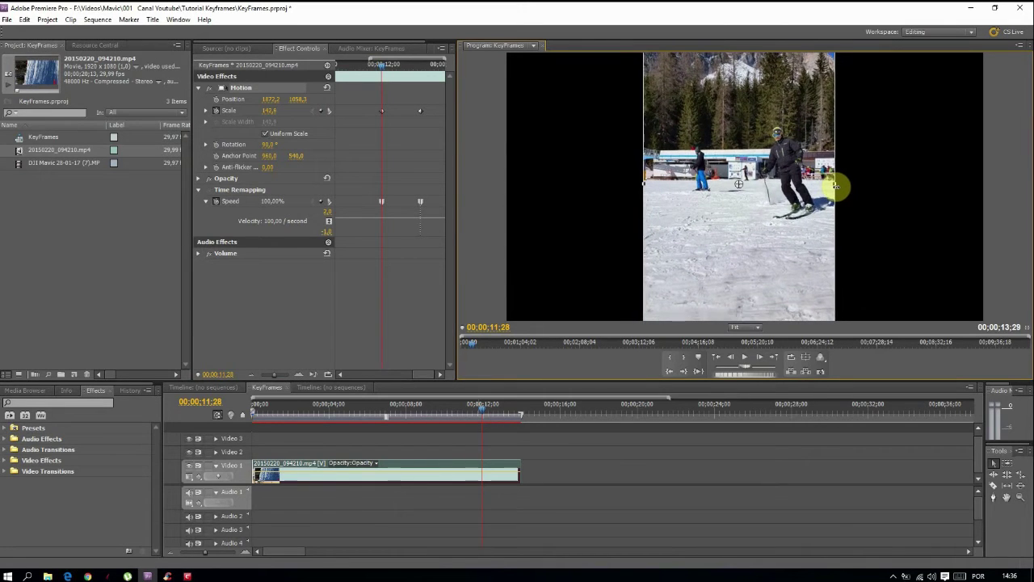
pyautogui.click(267, 111)
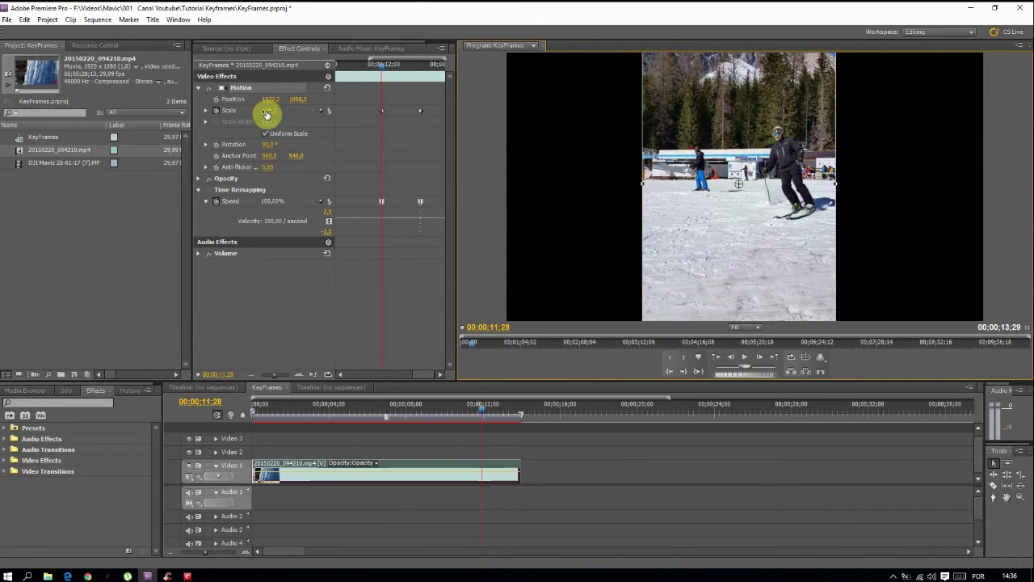
pyautogui.press('Return')
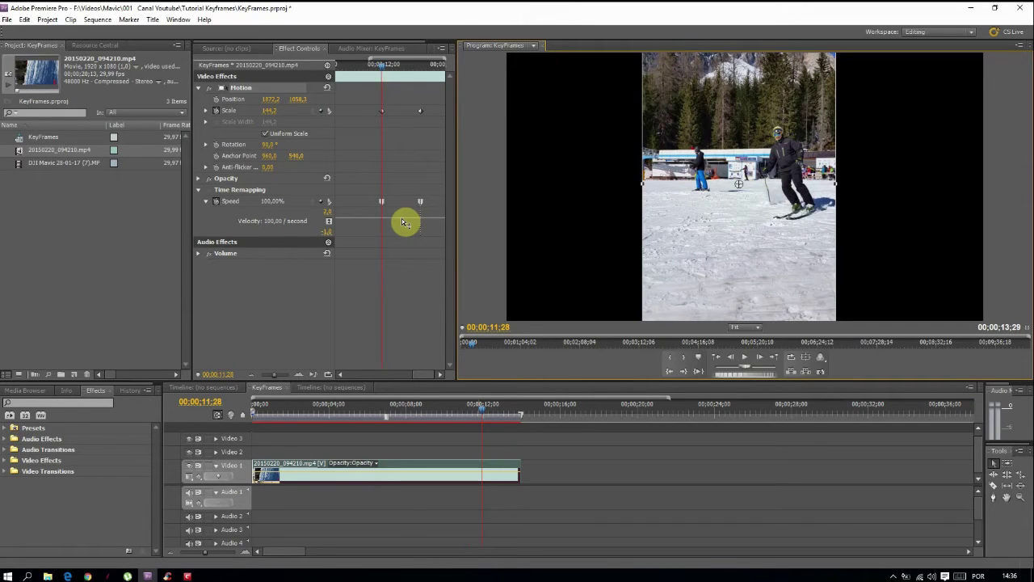
# - Lower the speed between the two Speed keyframes to 58% and play the clip from 00;00;11;02
pyautogui.moveTo(403, 221); pyautogui.dragTo(404, 218)
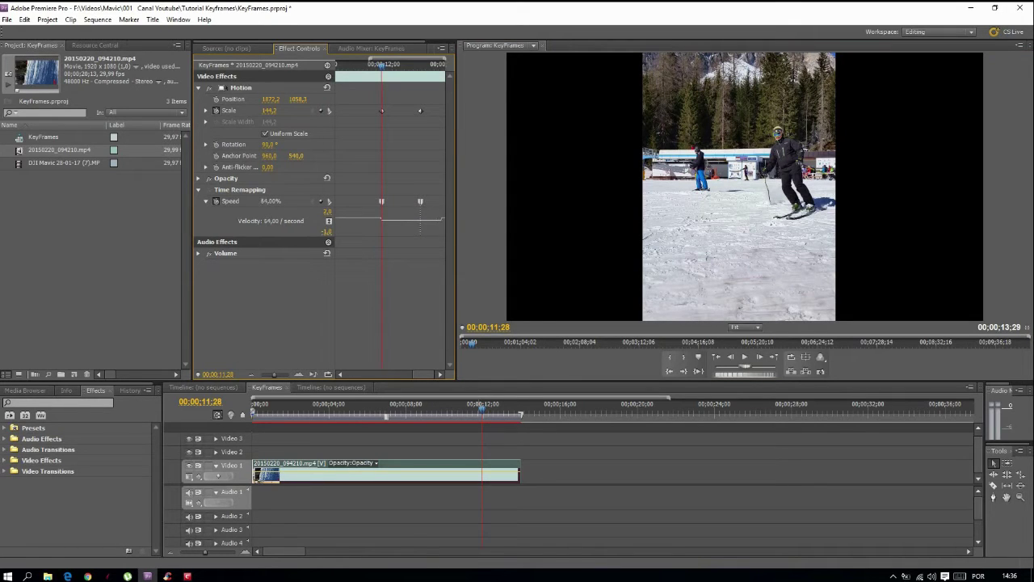
pyautogui.moveTo(404, 220); pyautogui.dragTo(404, 220)
pyautogui.moveTo(404, 221); pyautogui.dragTo(403, 247)
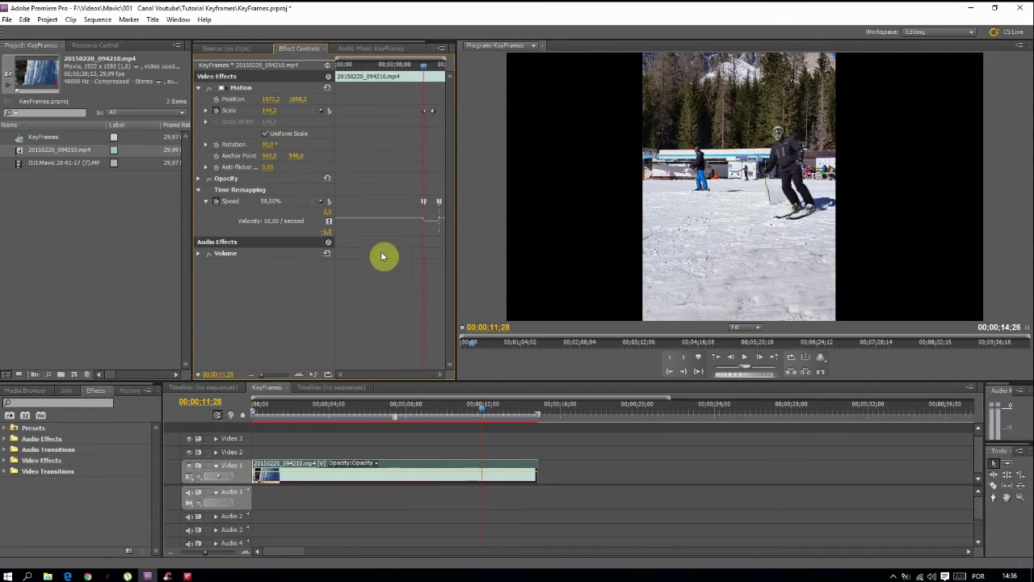
pyautogui.moveTo(426, 71); pyautogui.dragTo(418, 68)
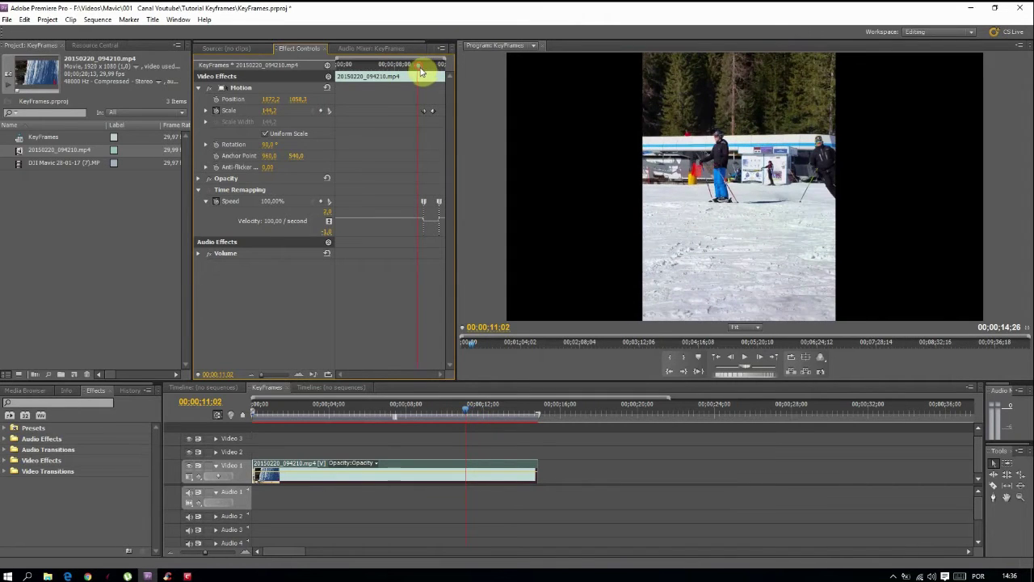
pyautogui.click(744, 359)
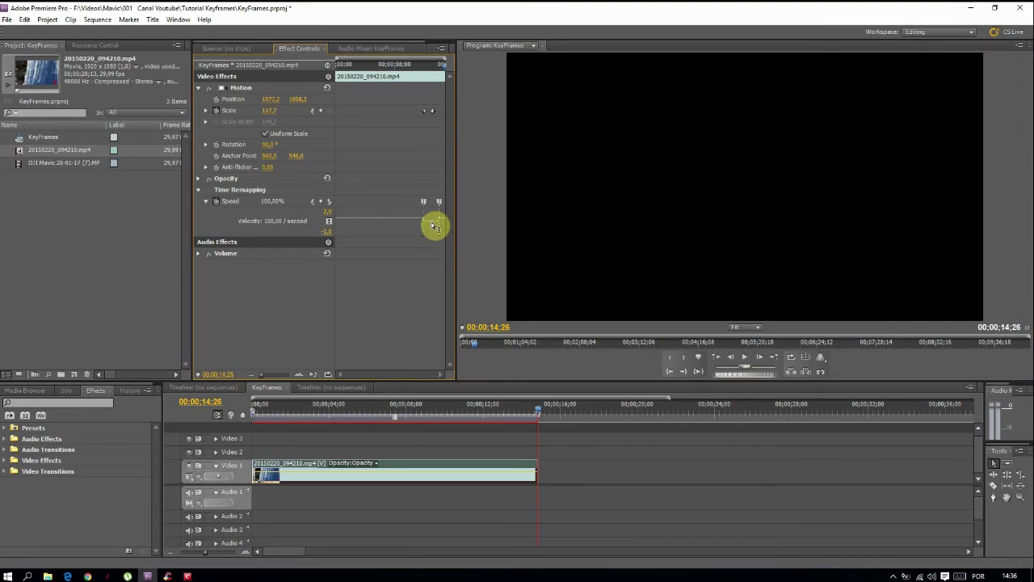
# - Slow the section between the two Speed keyframes to 36% and scrub back to 00;00;09;27
pyautogui.moveTo(428, 218); pyautogui.dragTo(432, 237)
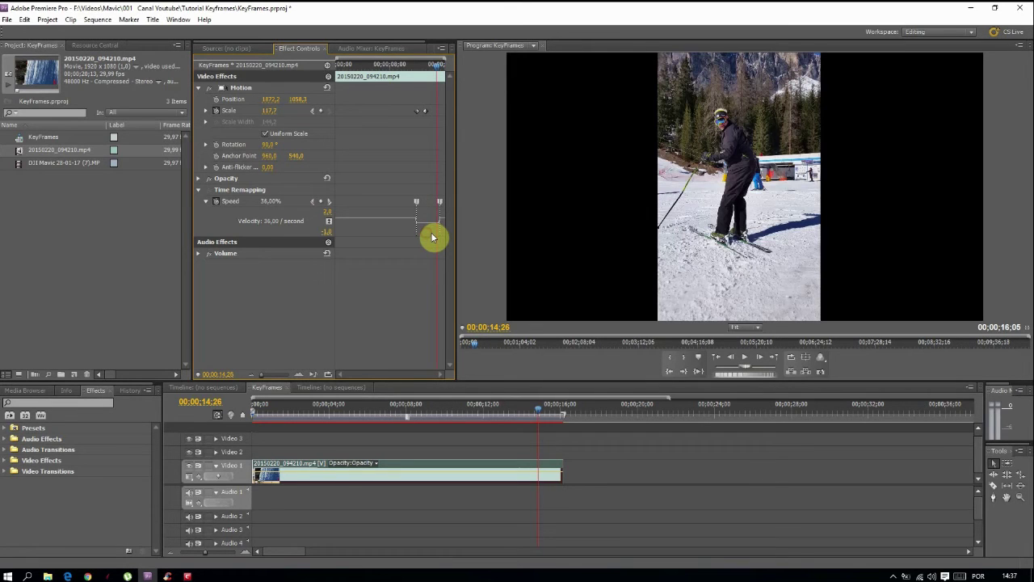
pyautogui.click(435, 66)
pyautogui.moveTo(436, 70); pyautogui.dragTo(405, 73)
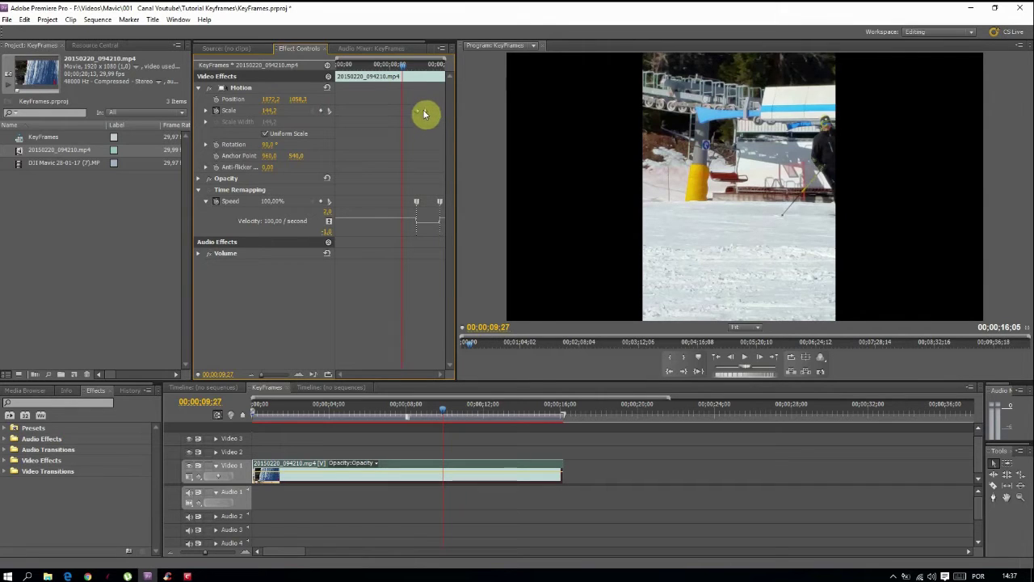
# - Add a Scale keyframe at the second Speed keyframe, 00;00;15;10, remove the one at 00;00;13;05, and play the result
pyautogui.click(329, 201)
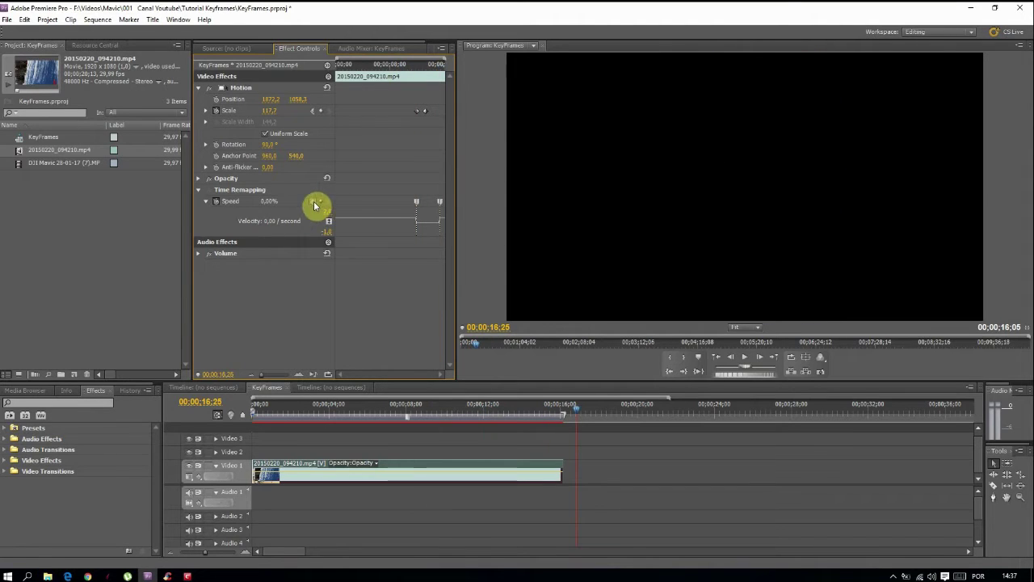
pyautogui.click(311, 201)
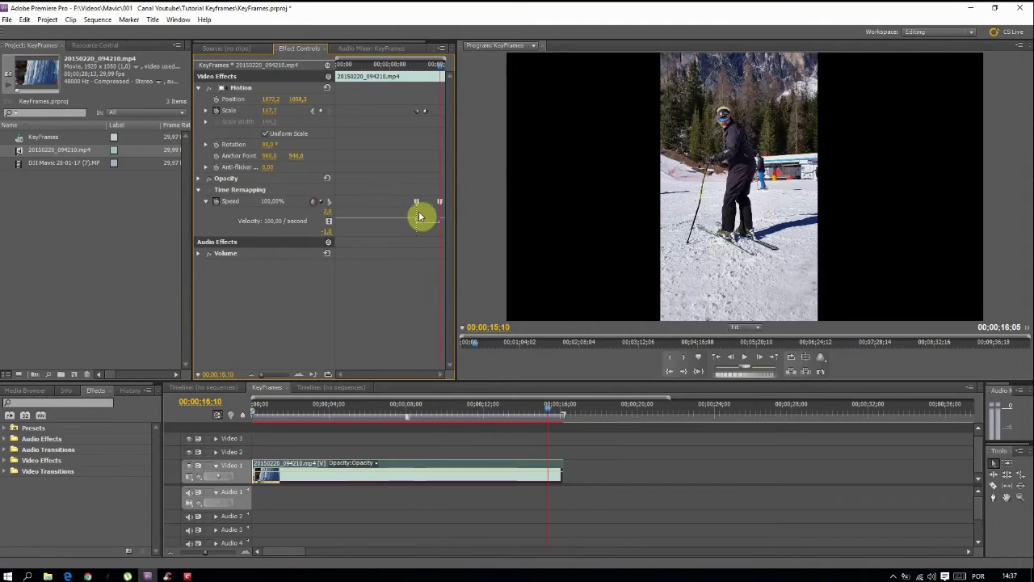
pyautogui.click(313, 111)
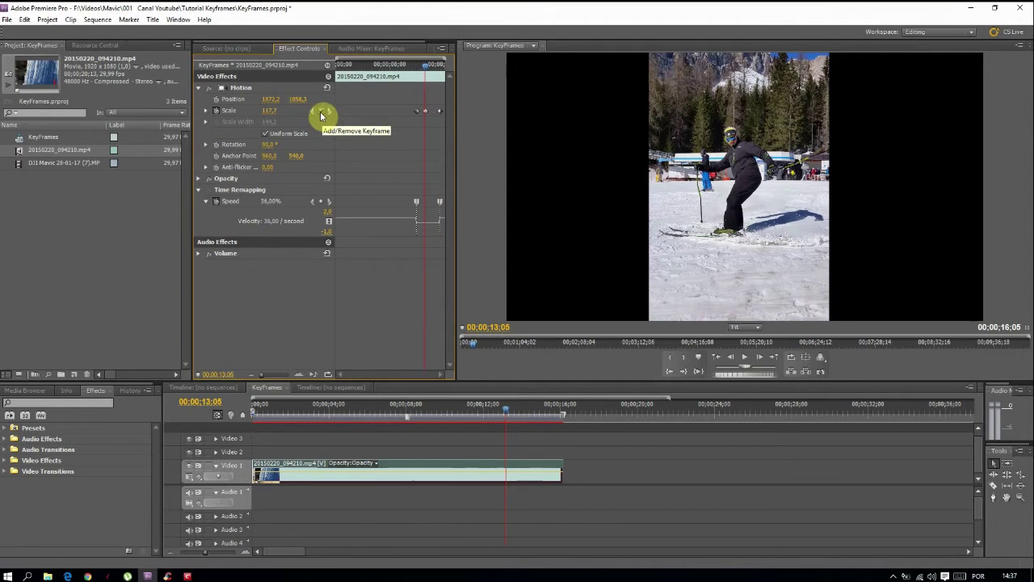
pyautogui.click(320, 115)
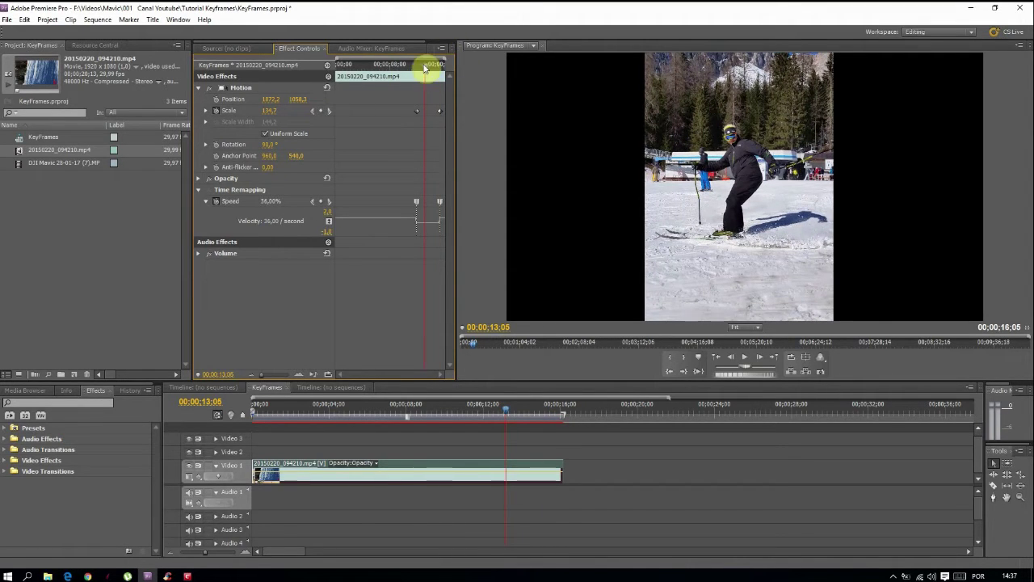
pyautogui.moveTo(425, 68); pyautogui.dragTo(379, 70)
pyautogui.click(744, 356)
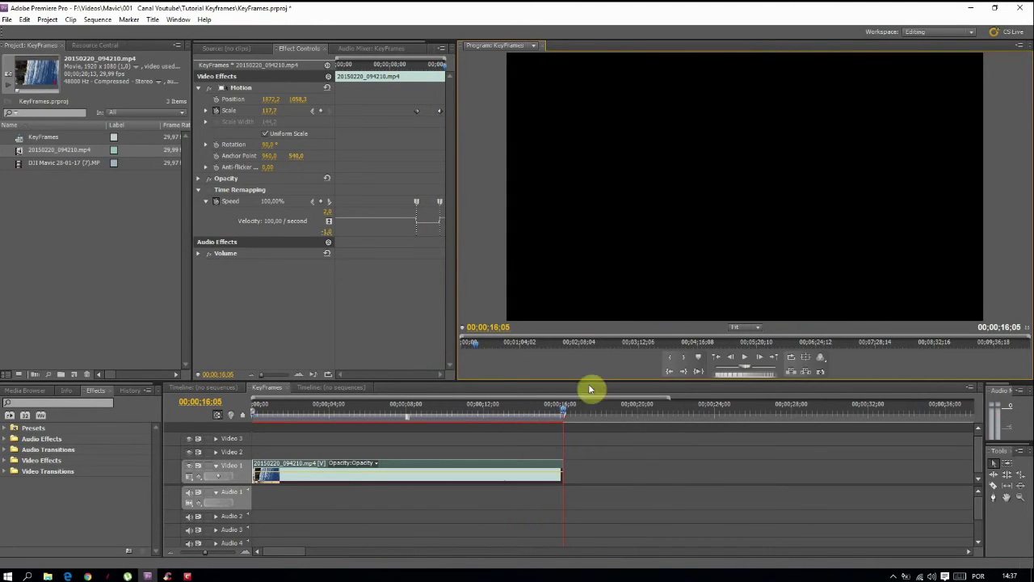
# - Delete the ski clip from Video 1 and place DJI Mavic 28-01-17 (7).MP4 there at the sequence start
pyautogui.click(668, 476)
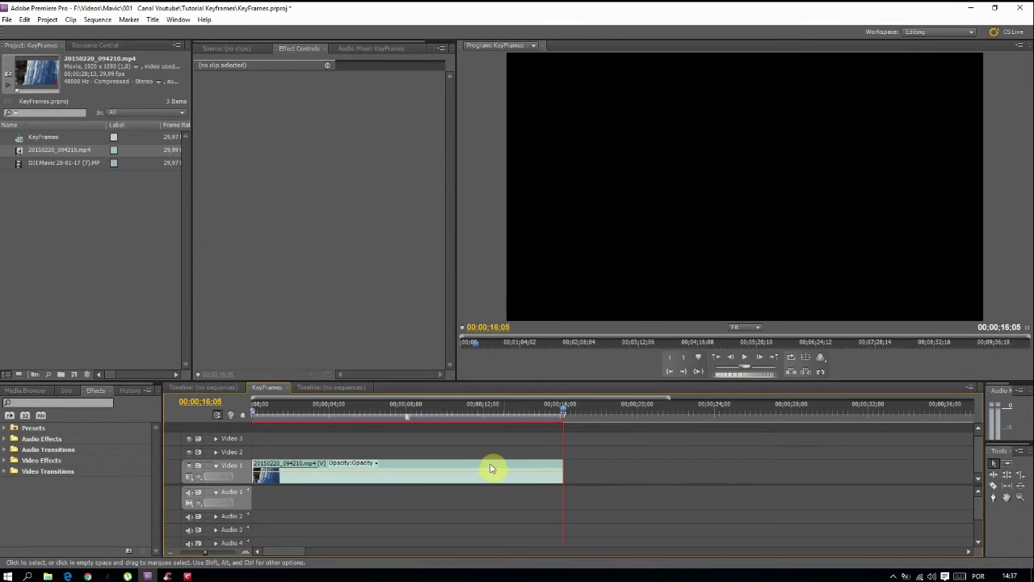
pyautogui.click(454, 469)
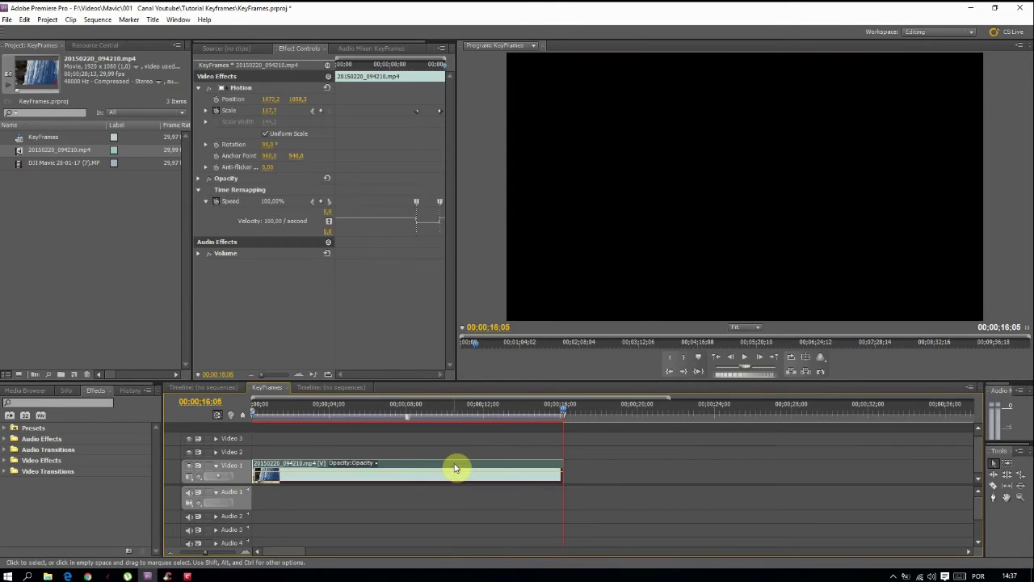
pyautogui.press('Delete')
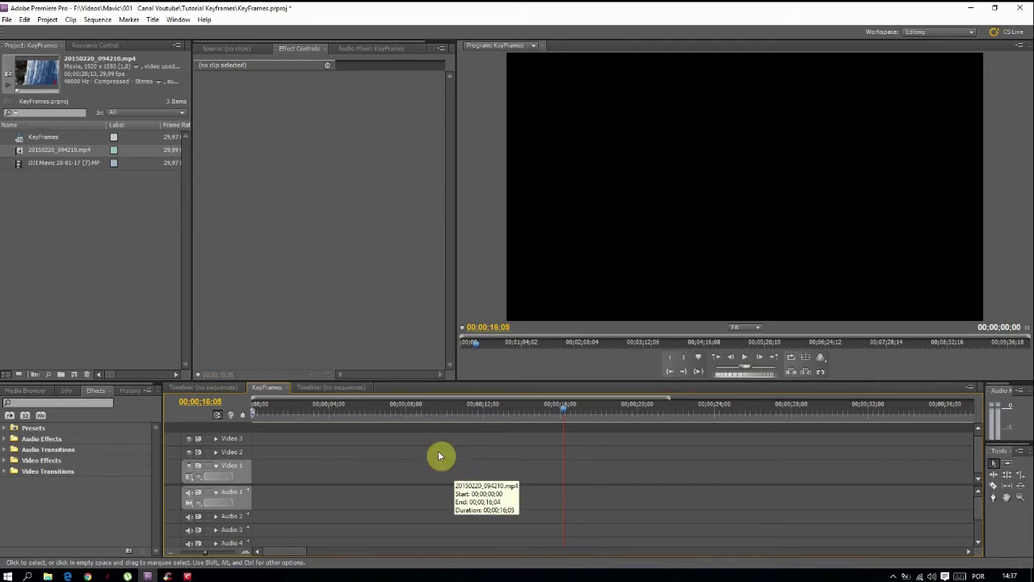
pyautogui.click(19, 168)
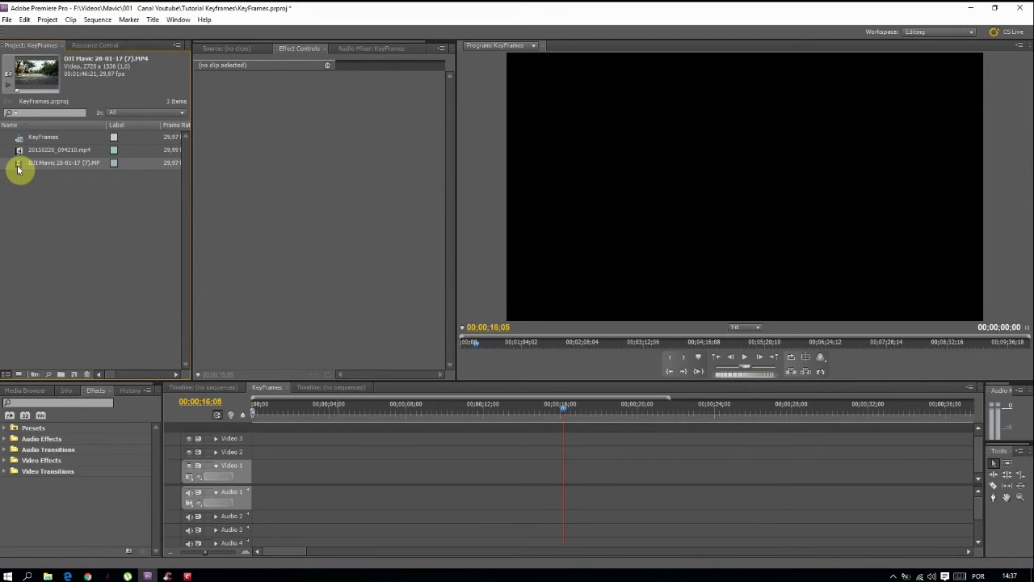
pyautogui.moveTo(20, 167); pyautogui.dragTo(255, 464)
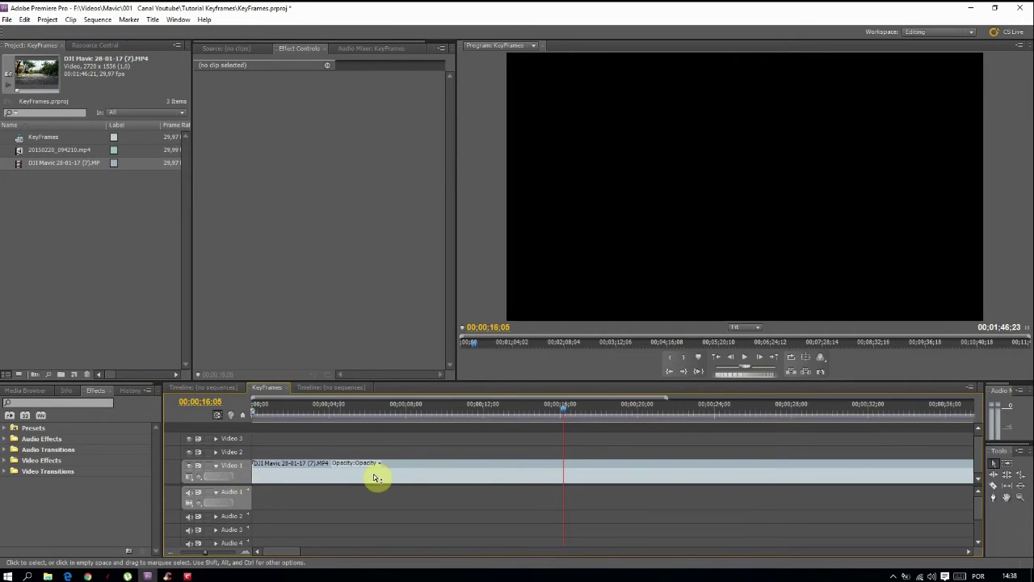
# - Split the DJI Mavic clip at 00;00;10;08 with the Razor tool and select the segment after the cut
pyautogui.moveTo(564, 412); pyautogui.dragTo(450, 403)
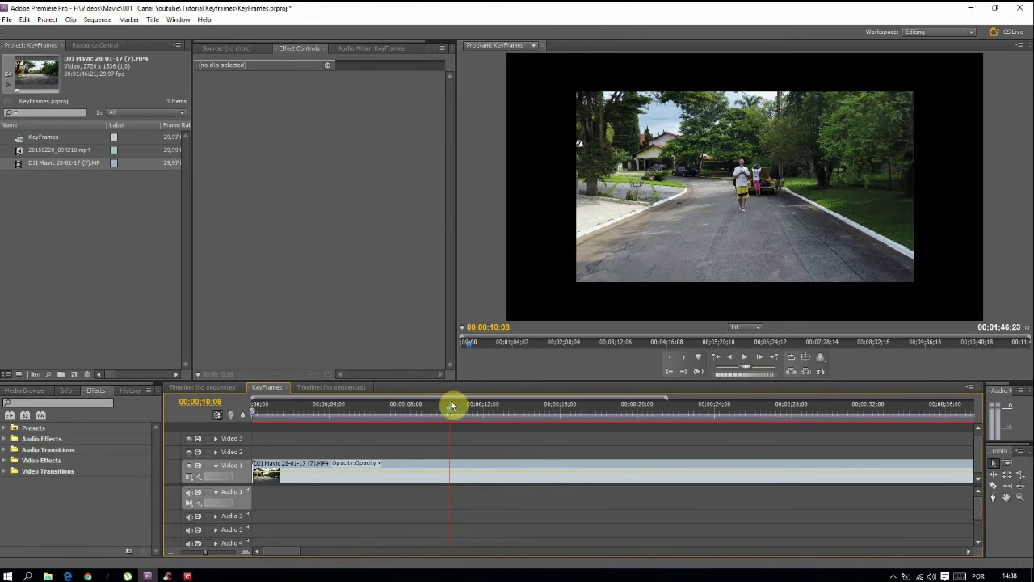
pyautogui.click(993, 487)
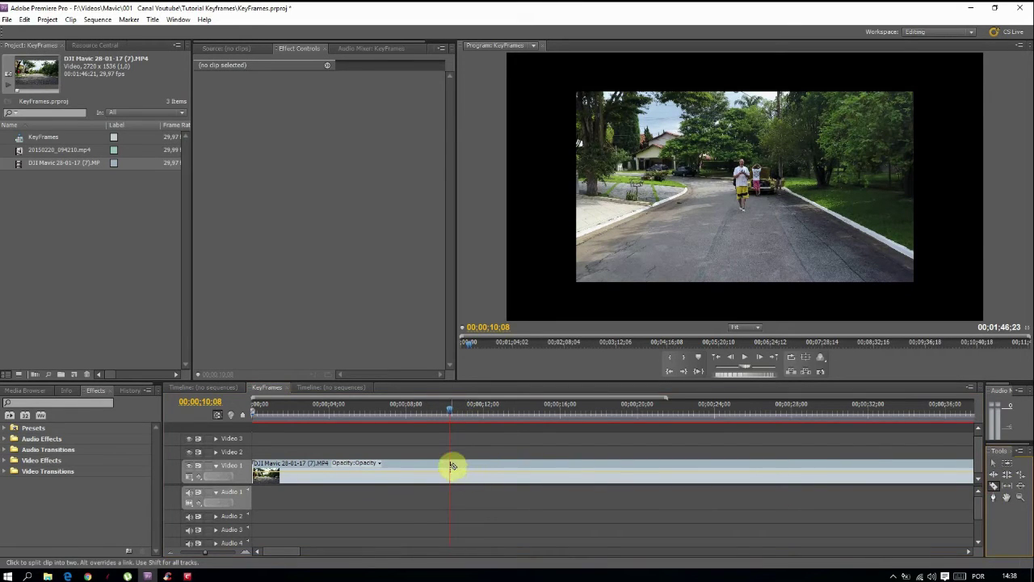
pyautogui.click(451, 466)
pyautogui.click(995, 467)
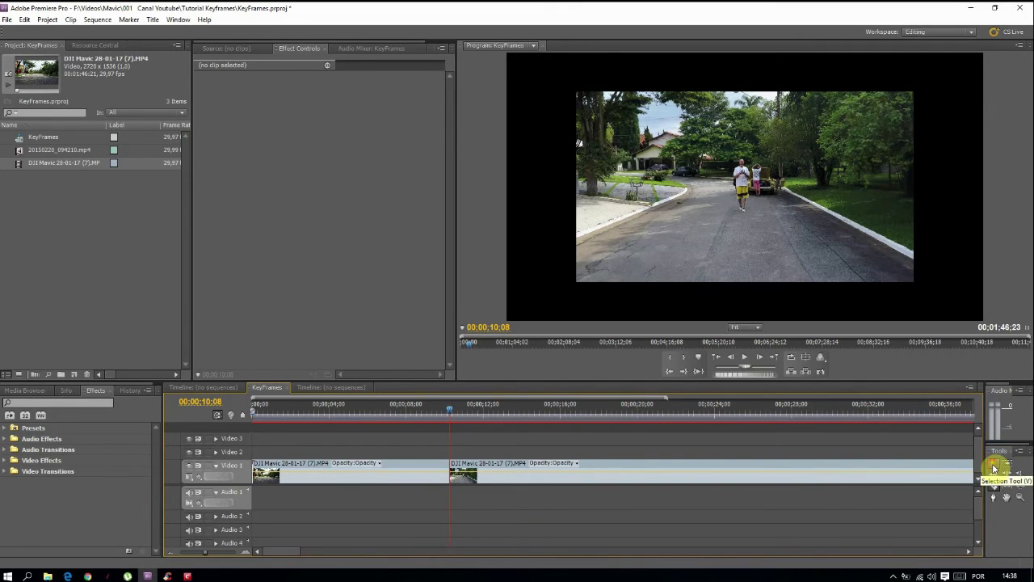
pyautogui.click(653, 470)
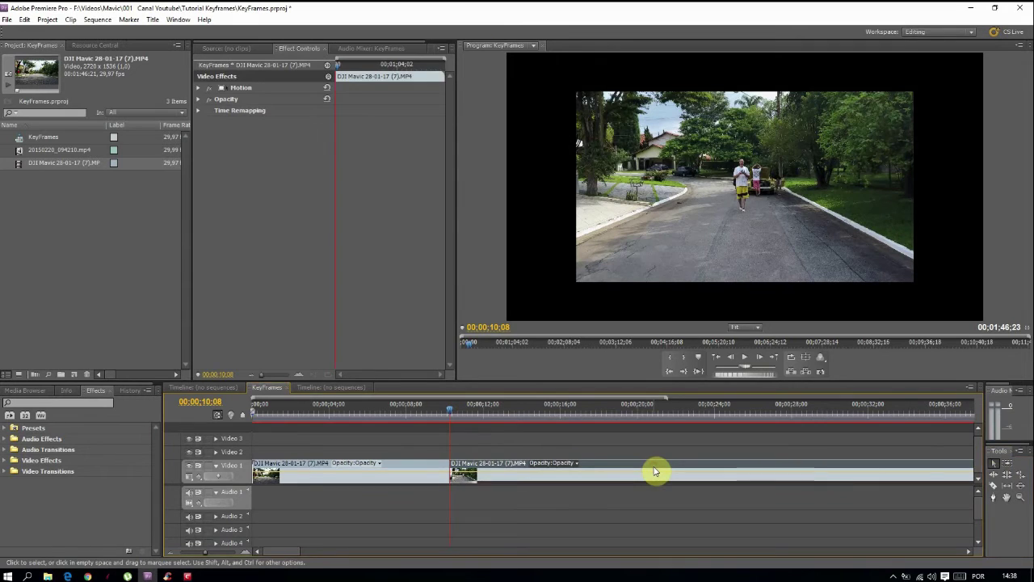
# - Delete the DJI Mavic segment after the cut, then play the remaining clip from near its start to 00;00;03;09
pyautogui.press('Delete')
pyautogui.moveTo(450, 413); pyautogui.dragTo(267, 427)
pyautogui.click(744, 361)
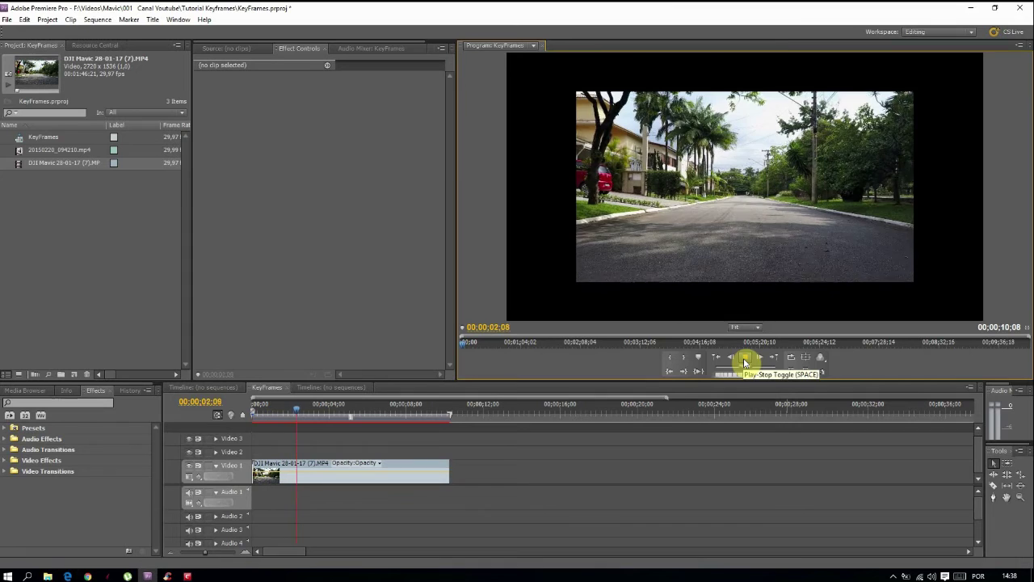
pyautogui.click(744, 359)
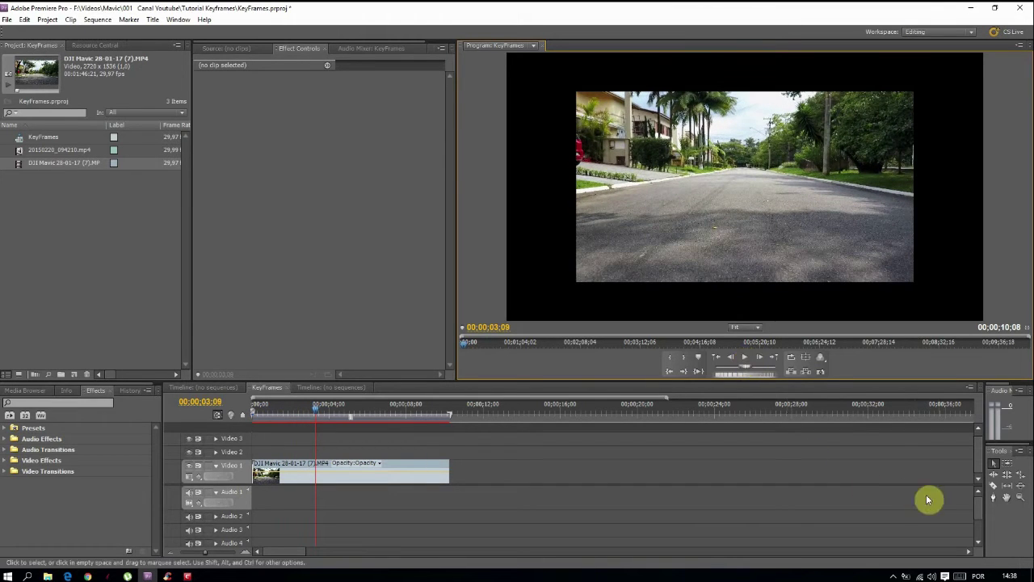
# - Split the DJI Mavic clip at 00;00;03;09, delete the first segment and close the gap it leaves
pyautogui.click(993, 485)
pyautogui.click(317, 466)
pyautogui.click(992, 464)
pyautogui.click(291, 467)
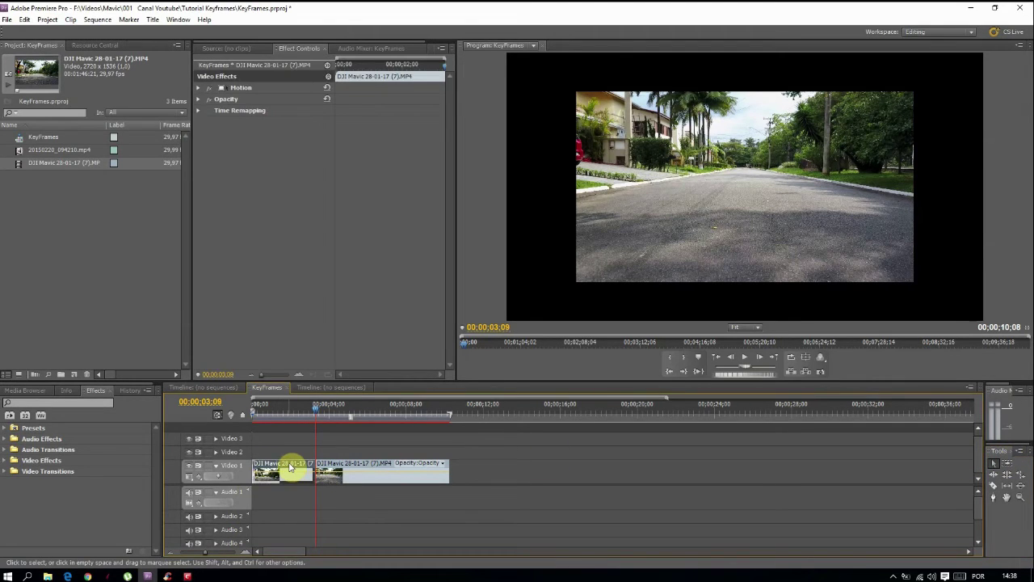
pyautogui.press('Delete')
pyautogui.click(286, 474)
pyautogui.press('Delete')
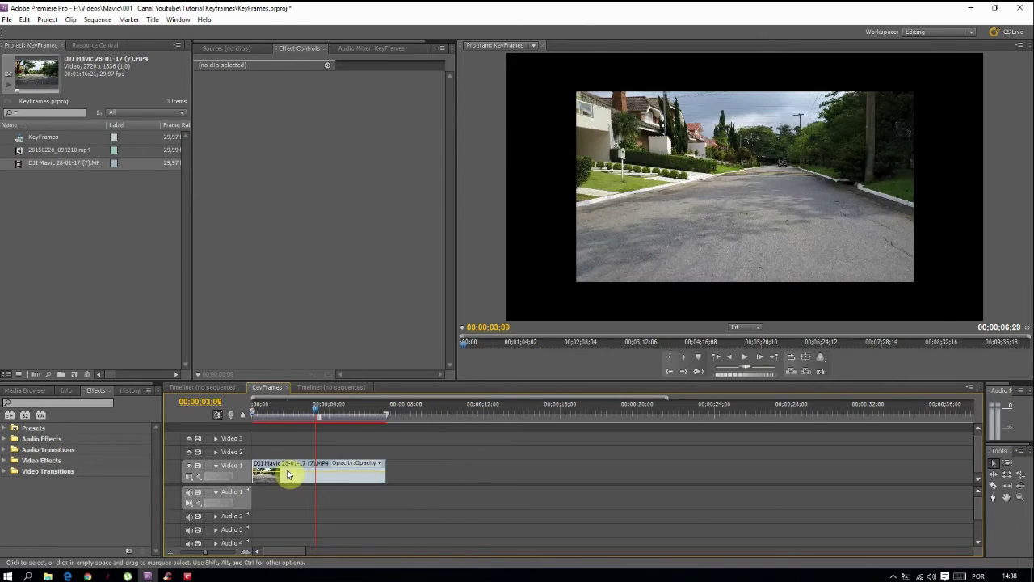
# - Enlarge the DJI Mavic clip in the preview to a scale of about 187 and reposition it so it fills the frame
pyautogui.click(315, 412)
pyautogui.moveTo(315, 413)
pyautogui.mouseDown()
pyautogui.moveTo(329, 413)
pyautogui.moveTo(317, 412)
pyautogui.mouseUp()
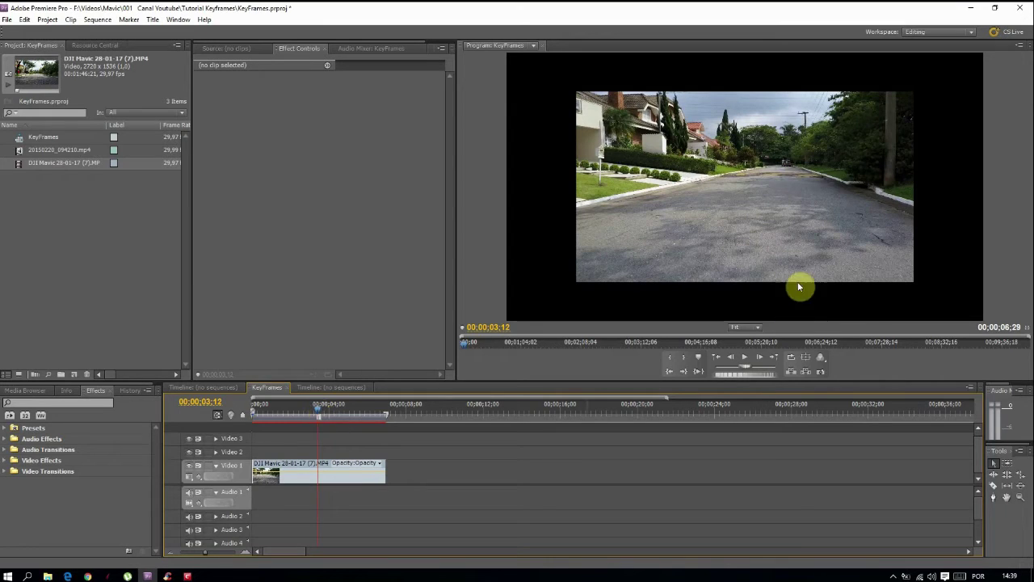
pyautogui.click(784, 261)
pyautogui.moveTo(913, 185); pyautogui.dragTo(1026, 187)
pyautogui.moveTo(480, 189); pyautogui.dragTo(429, 189)
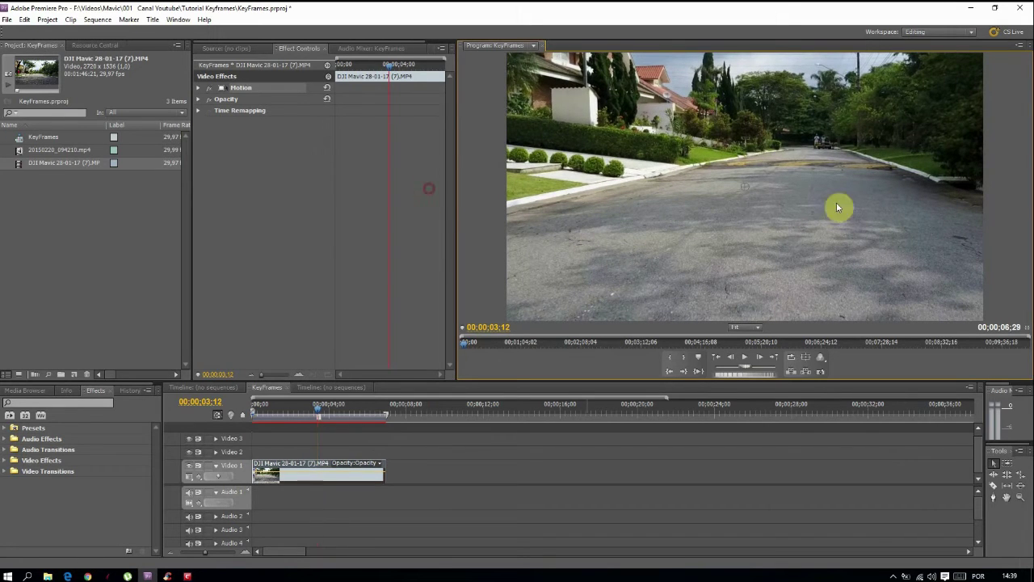
pyautogui.moveTo(858, 184); pyautogui.dragTo(858, 200)
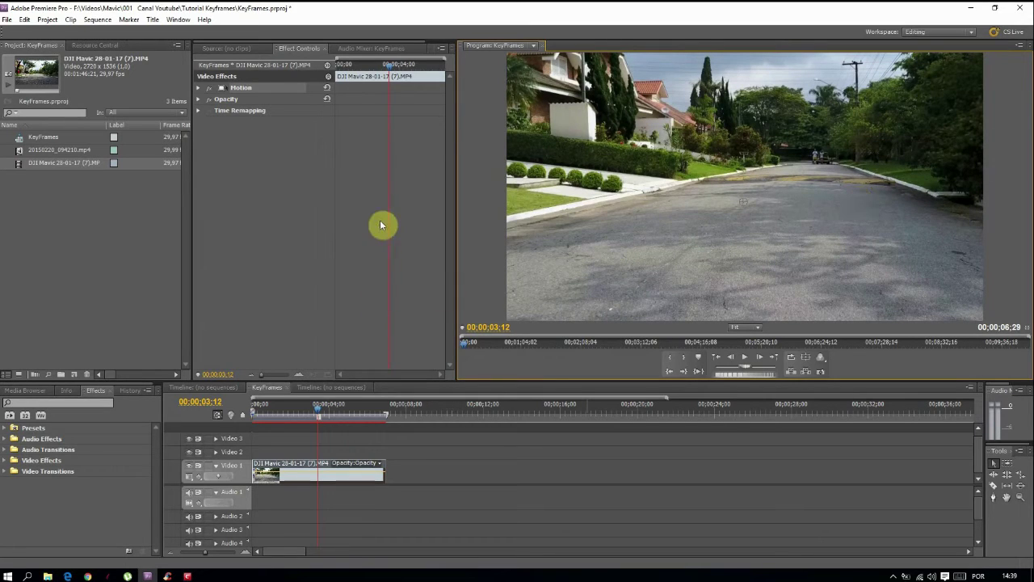
# - Turn on Rotation animation with a keyframe at 00;00;03;12 and add another Rotation keyframe at 00;00;02;15
pyautogui.click(299, 375)
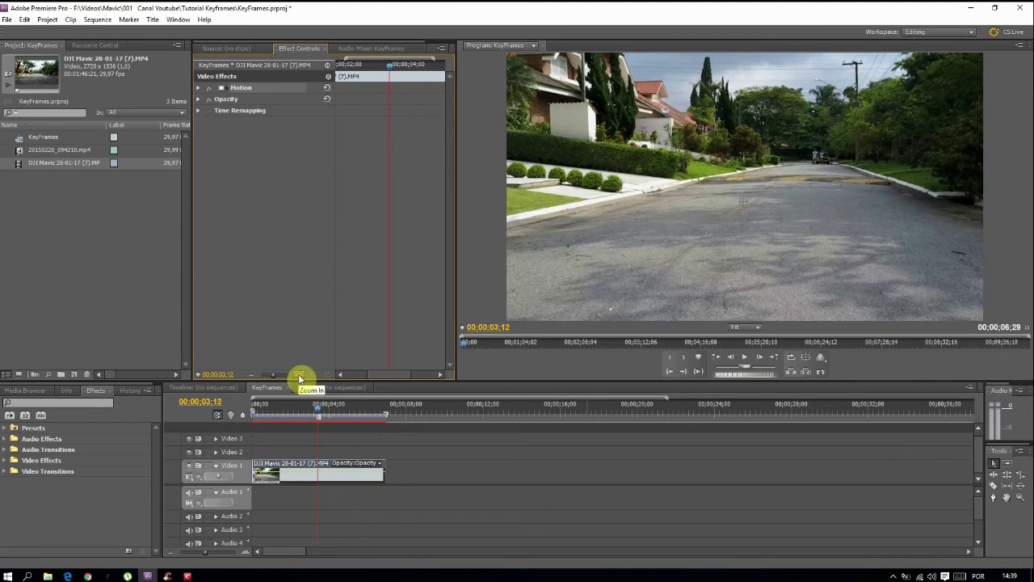
pyautogui.click(198, 88)
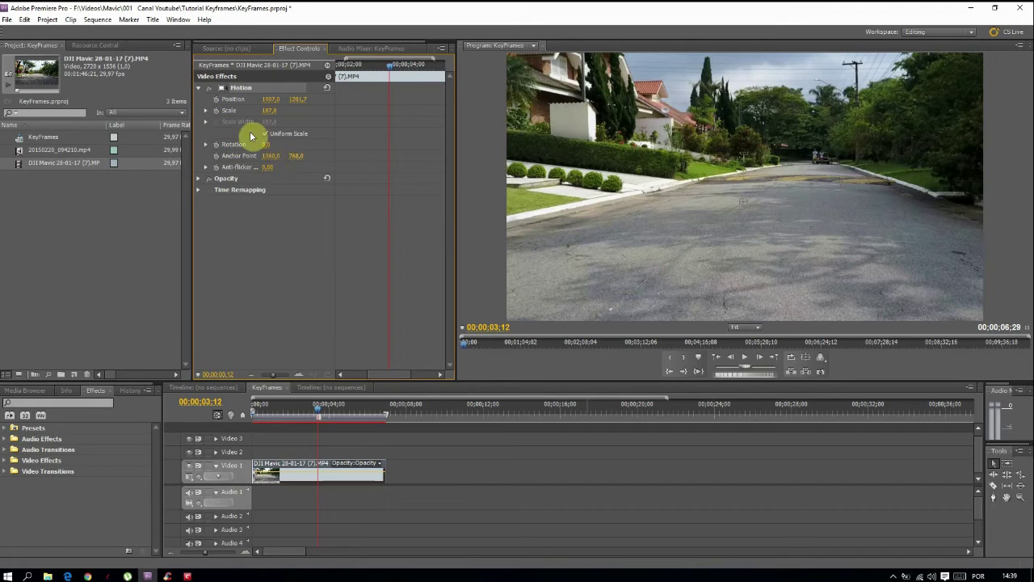
pyautogui.click(206, 146)
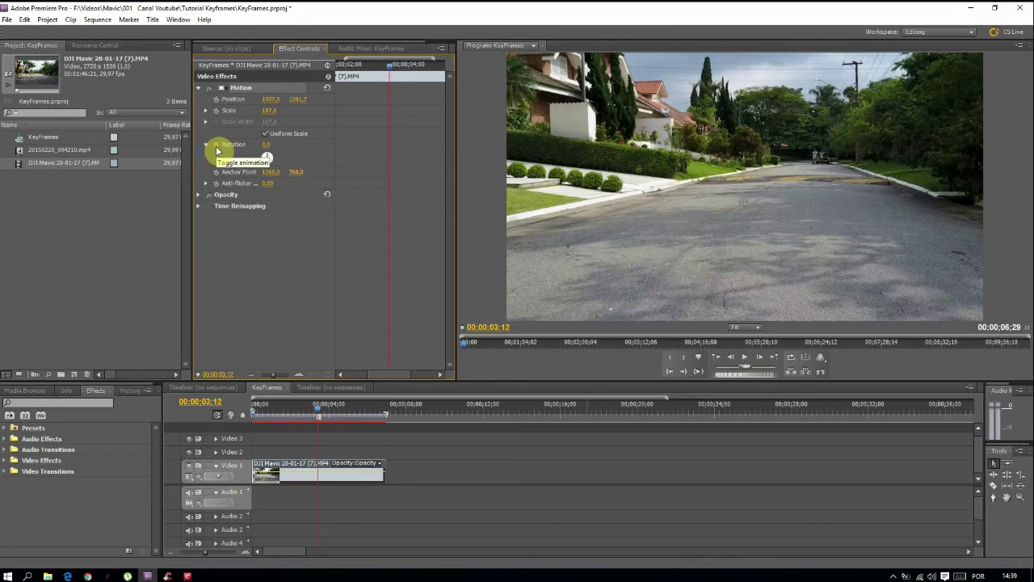
pyautogui.click(217, 146)
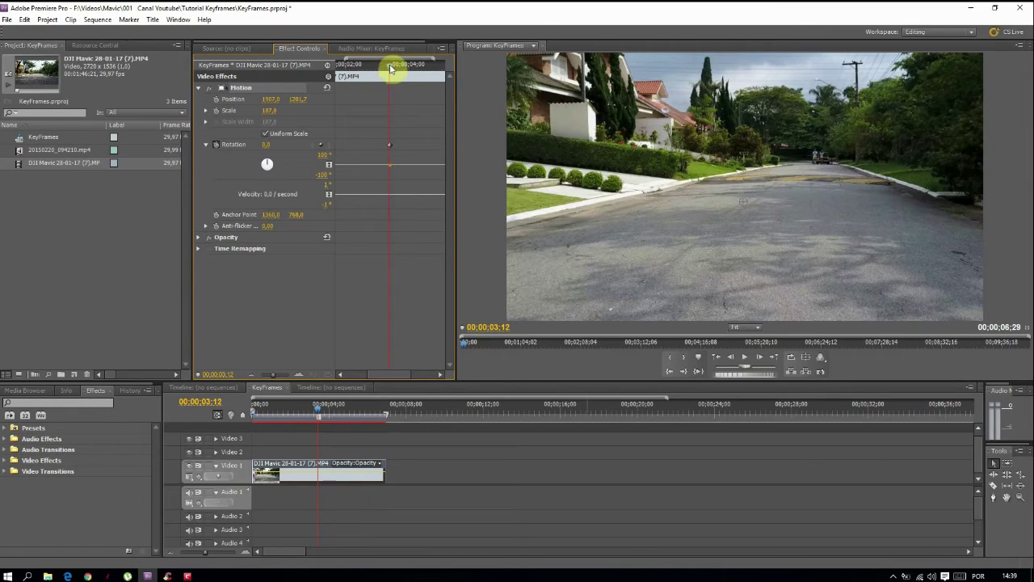
pyautogui.moveTo(388, 69); pyautogui.dragTo(362, 72)
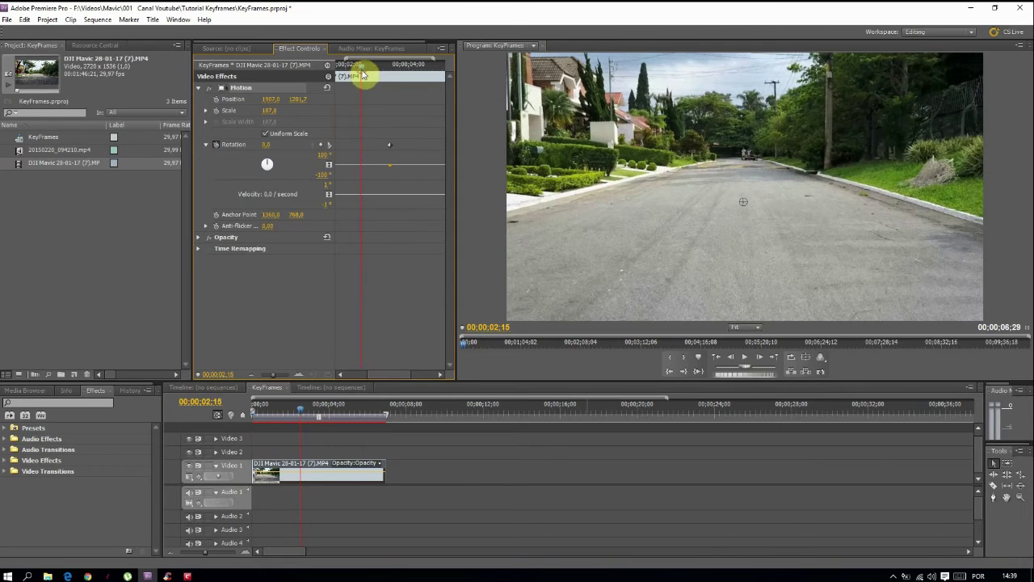
pyautogui.click(321, 145)
# - Set Rotation to one full turn (1x0,0°) at 00;00;03;13 and play the result from 00;00;01;28
pyautogui.moveTo(362, 71); pyautogui.dragTo(391, 76)
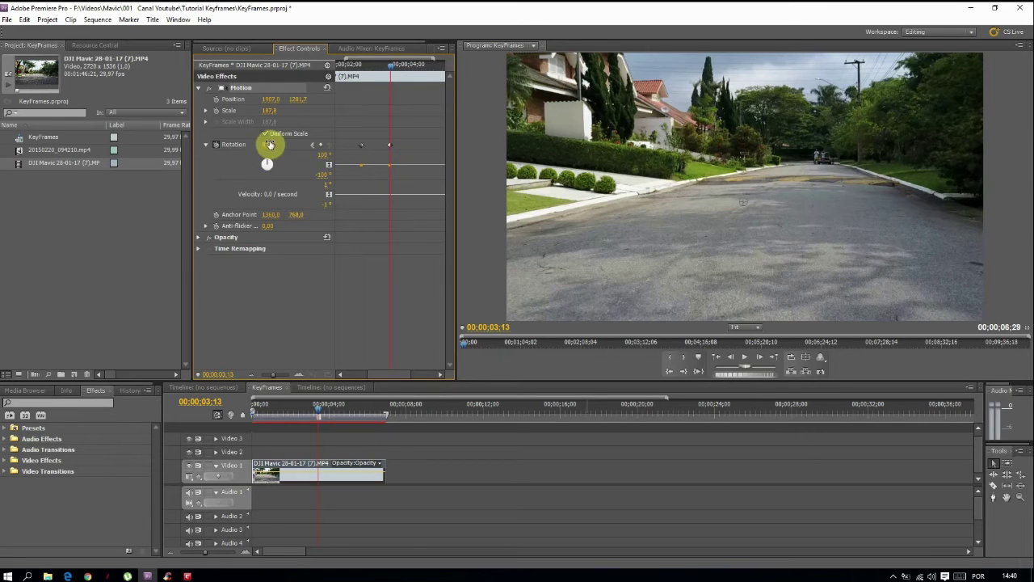
pyautogui.moveTo(269, 143); pyautogui.dragTo(566, 144)
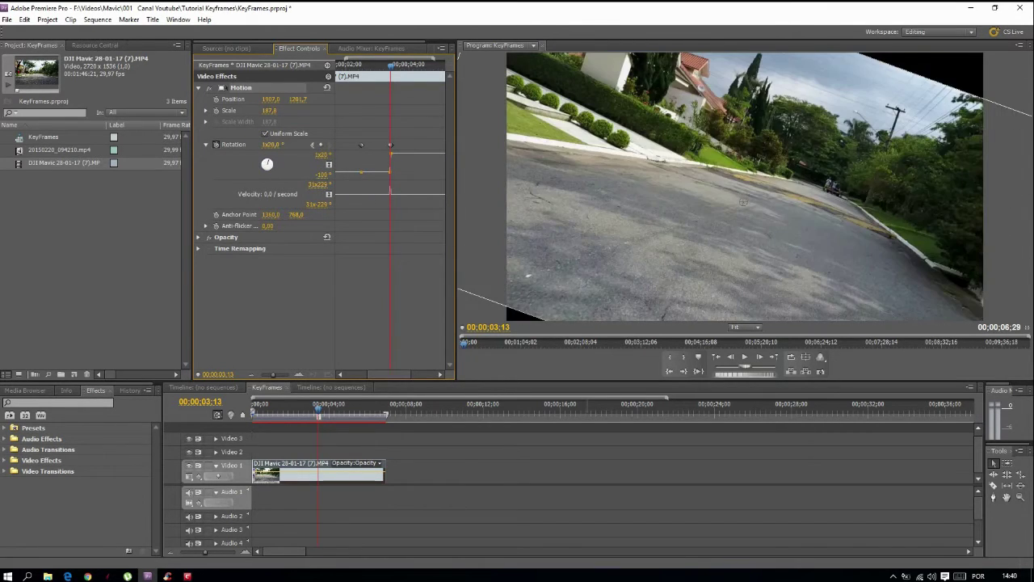
pyautogui.click(272, 149)
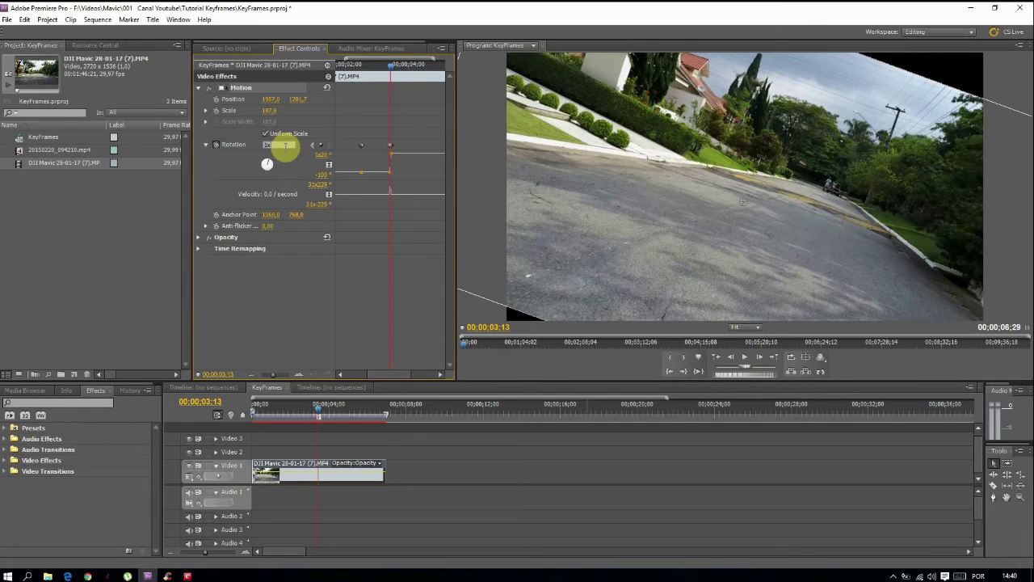
pyautogui.write('0')
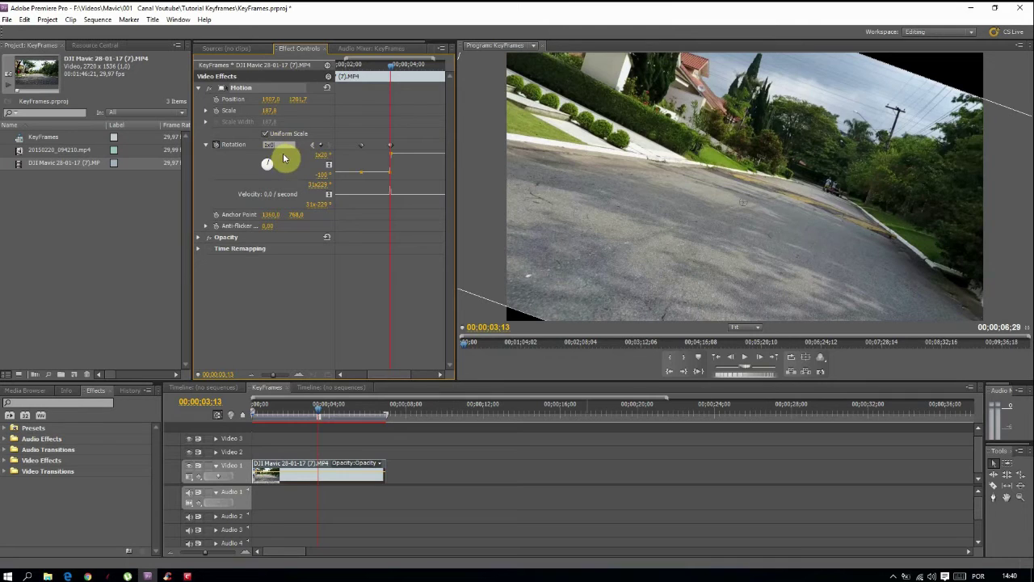
pyautogui.press('Return')
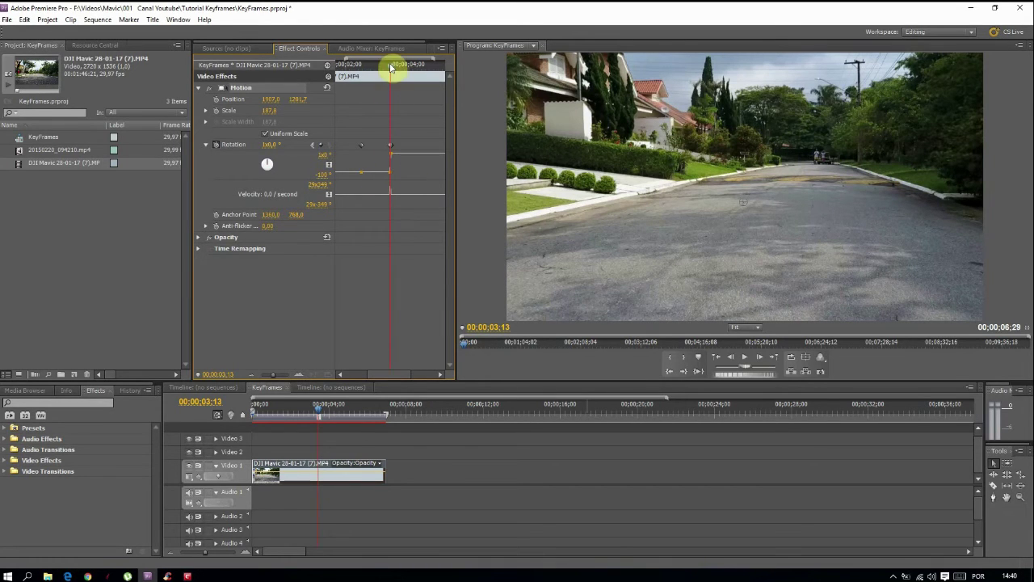
pyautogui.moveTo(391, 71); pyautogui.dragTo(343, 76)
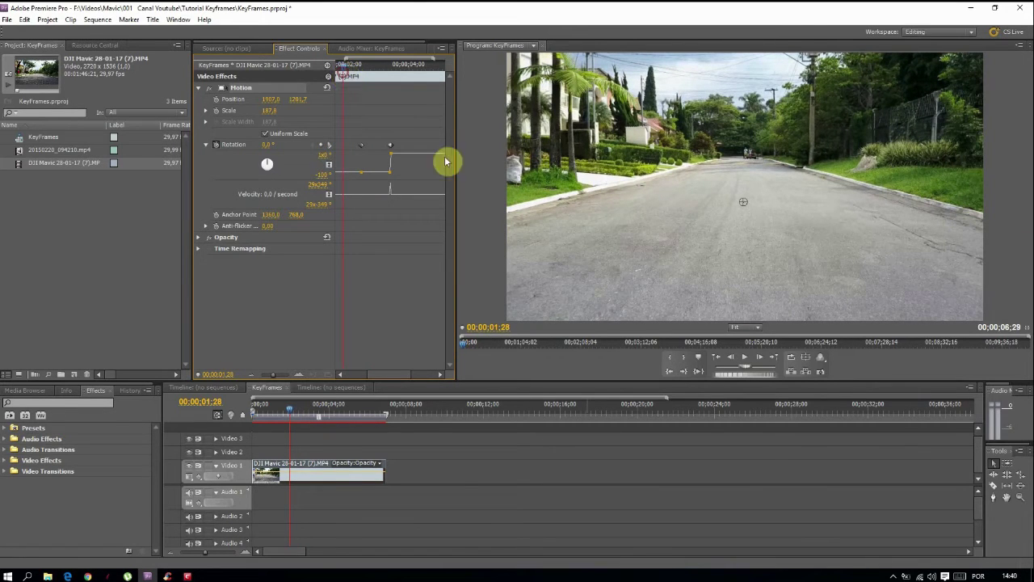
pyautogui.click(745, 359)
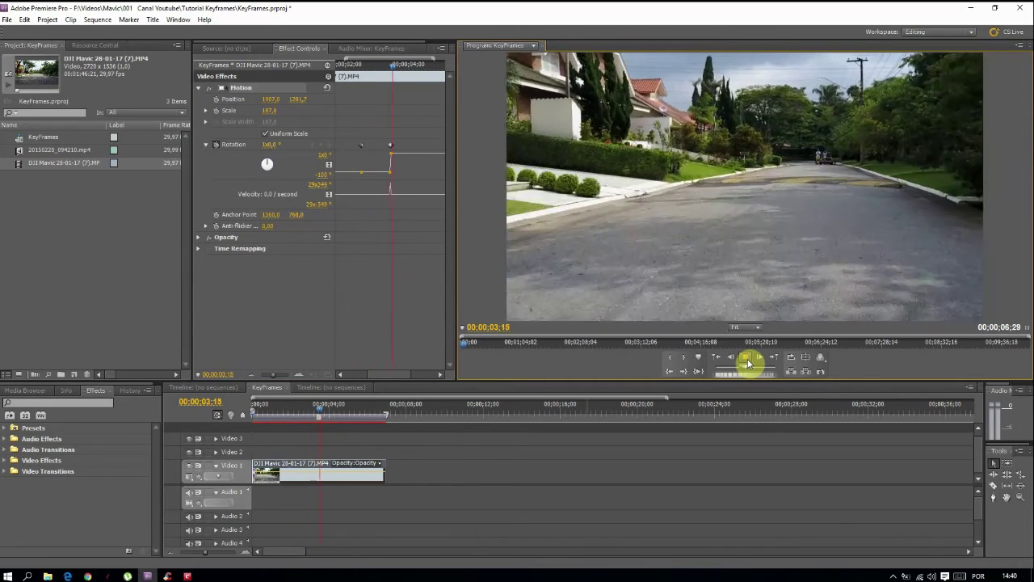
pyautogui.click(745, 359)
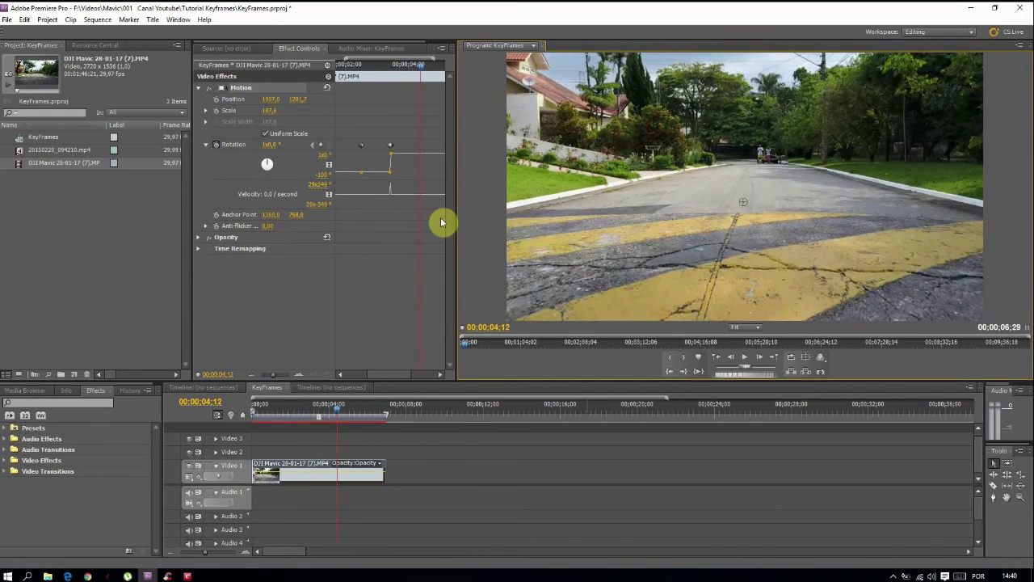
# - Remove the extra Rotation keyframe at 00;00;03;12 and play the rotation from 00;00;01;25
pyautogui.moveTo(422, 68); pyautogui.dragTo(354, 80)
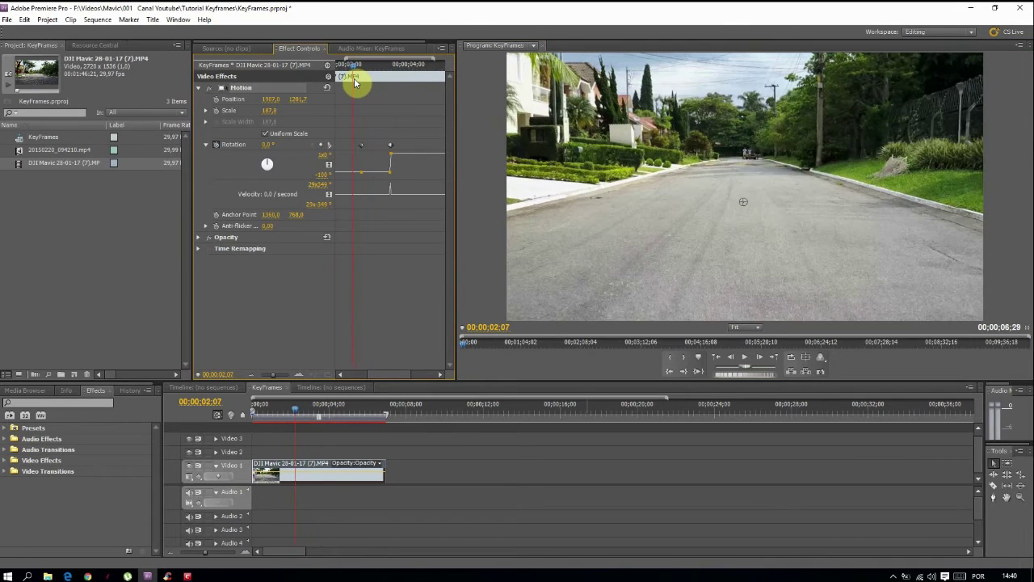
pyautogui.click(329, 145)
pyautogui.click(330, 147)
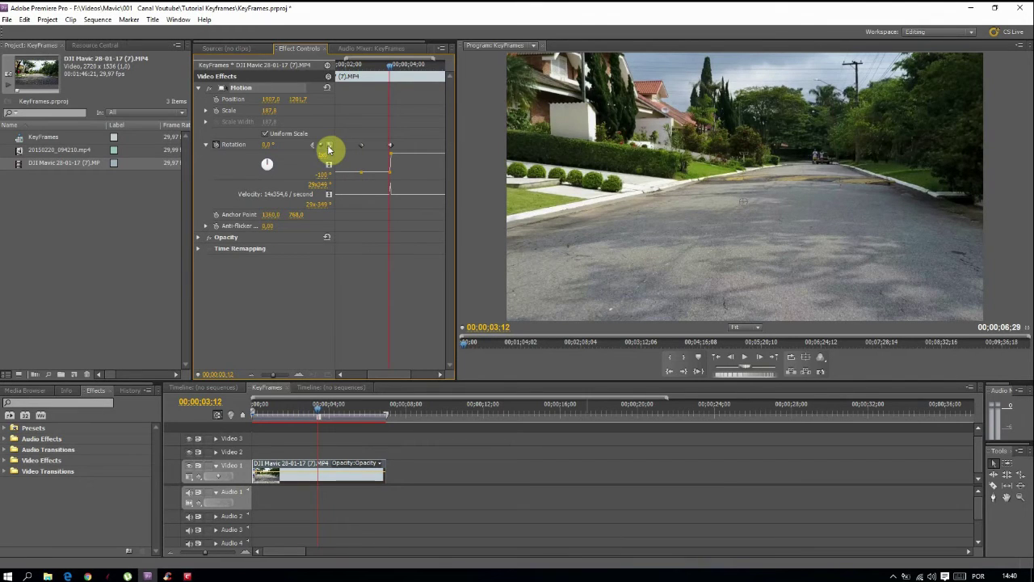
pyautogui.click(324, 147)
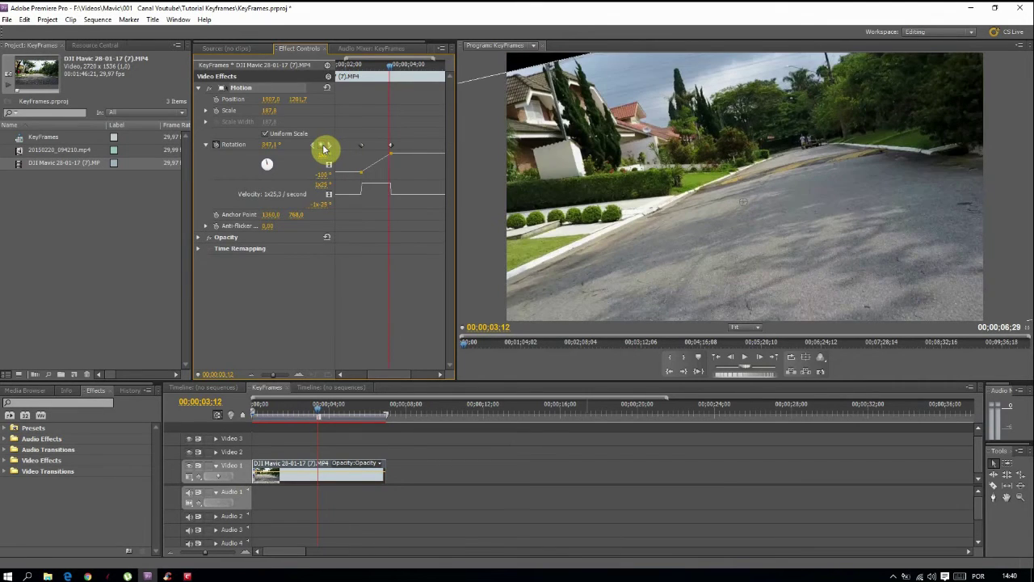
pyautogui.moveTo(390, 71); pyautogui.dragTo(366, 74)
pyautogui.moveTo(349, 76); pyautogui.dragTo(342, 76)
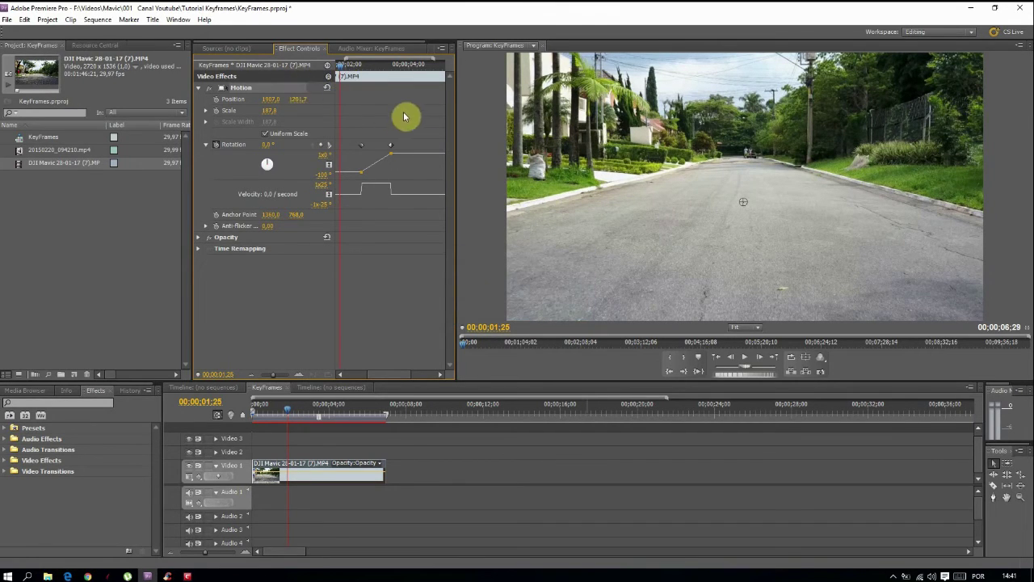
pyautogui.click(744, 360)
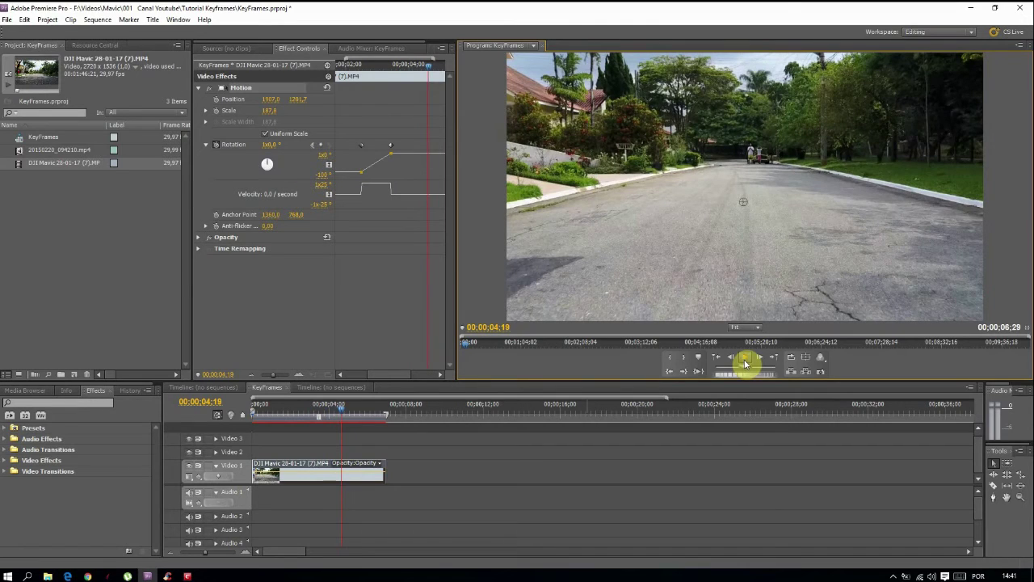
# - Enlarge the clip to a scale of about 298 at 00;00;02;19 to cover the black corners, and play from 00;00;01;28
pyautogui.click(428, 70)
pyautogui.moveTo(428, 71); pyautogui.dragTo(365, 82)
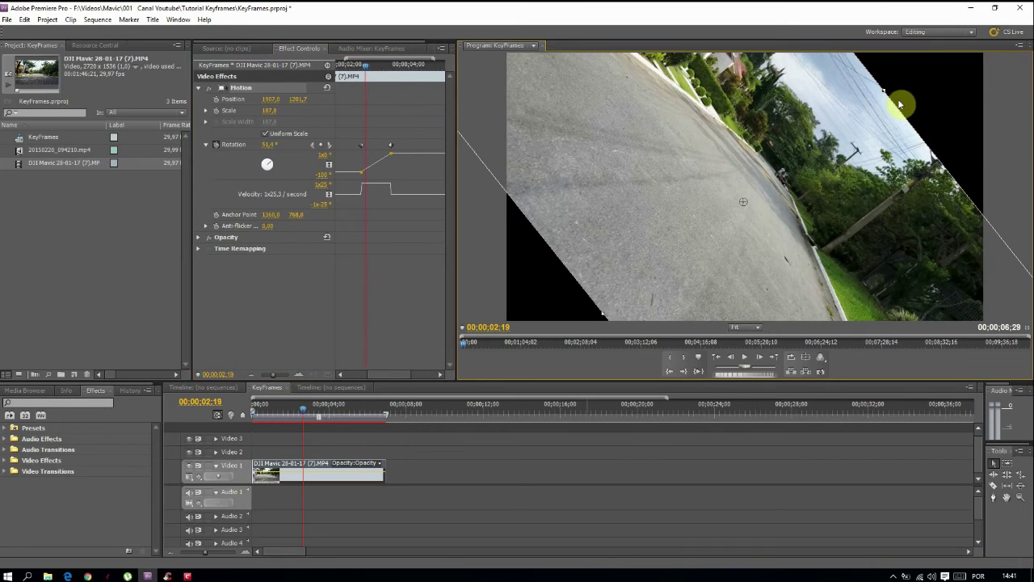
pyautogui.moveTo(888, 93); pyautogui.dragTo(975, 41)
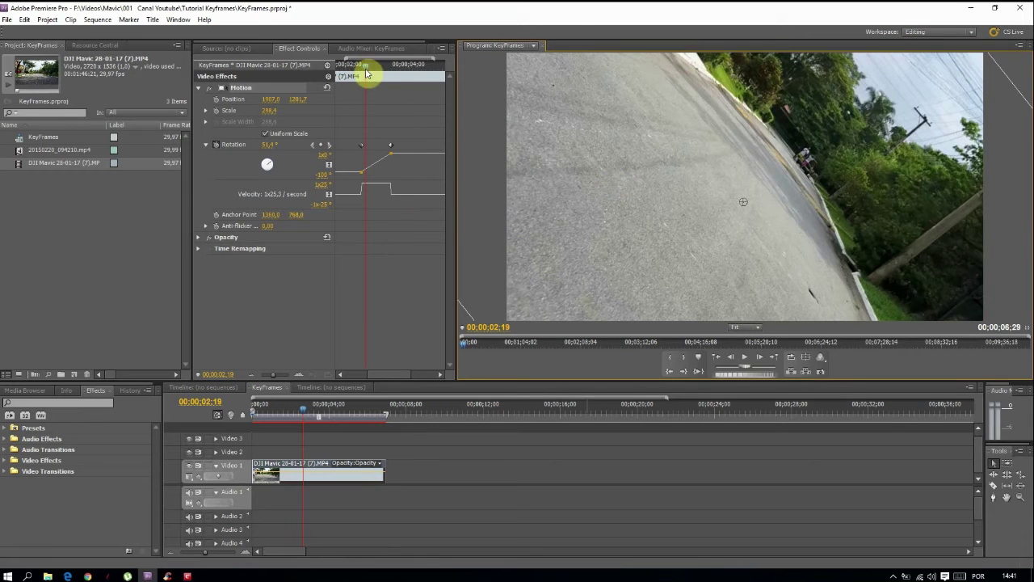
pyautogui.moveTo(365, 72); pyautogui.dragTo(345, 77)
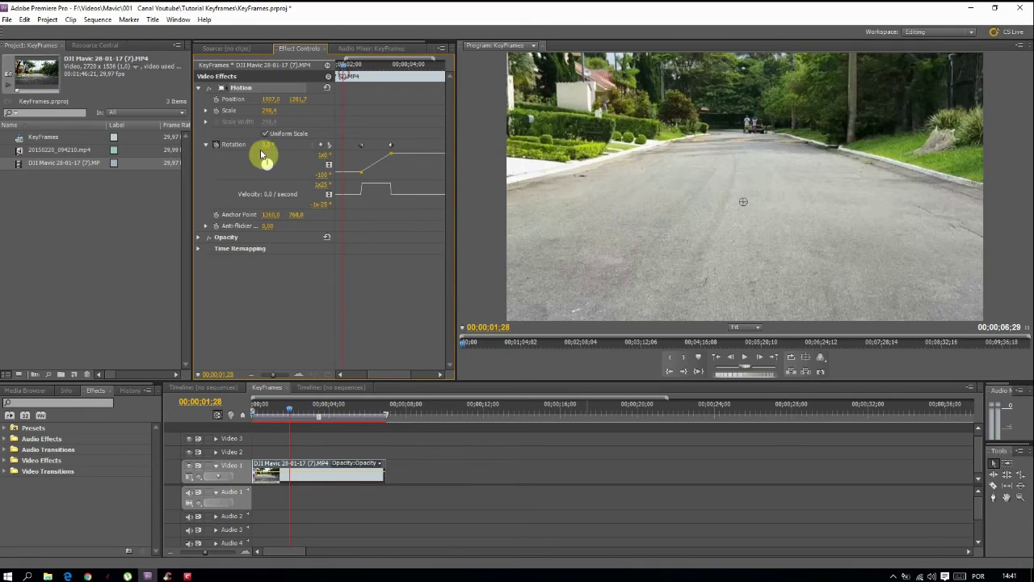
pyautogui.click(205, 110)
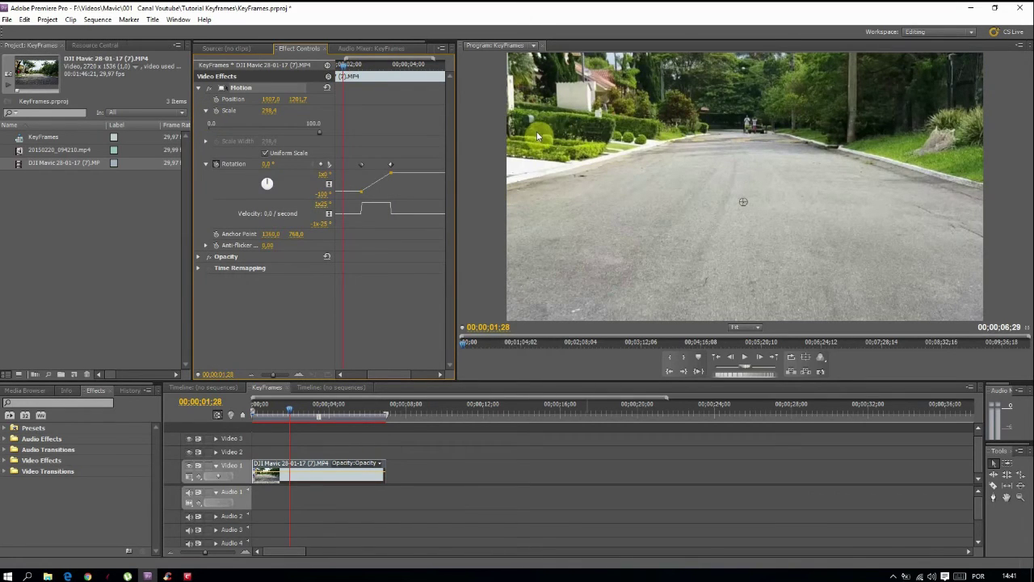
pyautogui.click(746, 359)
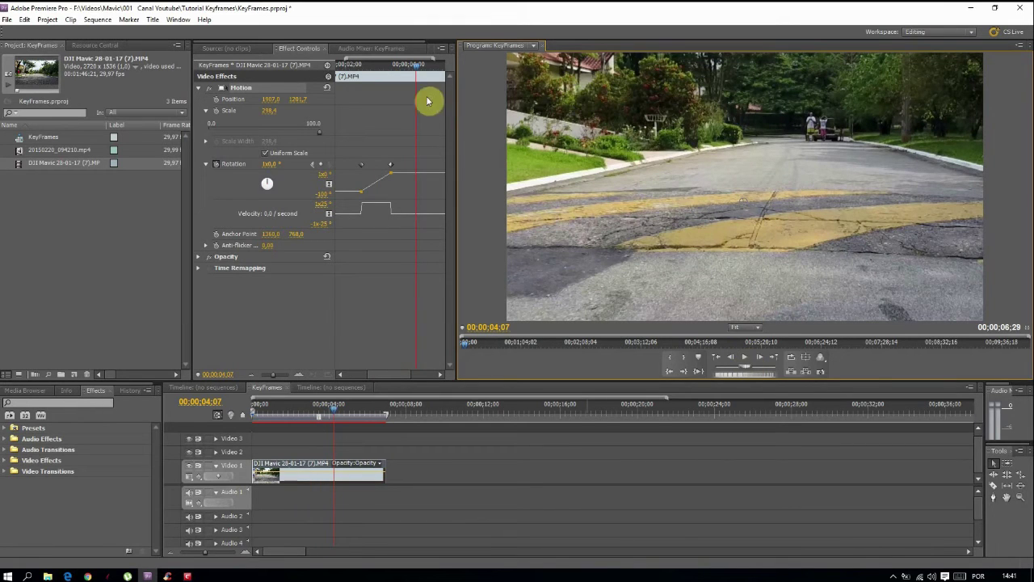
# - Add Time Remapping Speed keyframes at both Rotation keyframes, 00;00;02;15 and 00;00;03;13, and expand the Speed graph
pyautogui.moveTo(416, 71); pyautogui.dragTo(375, 72)
pyautogui.click(315, 167)
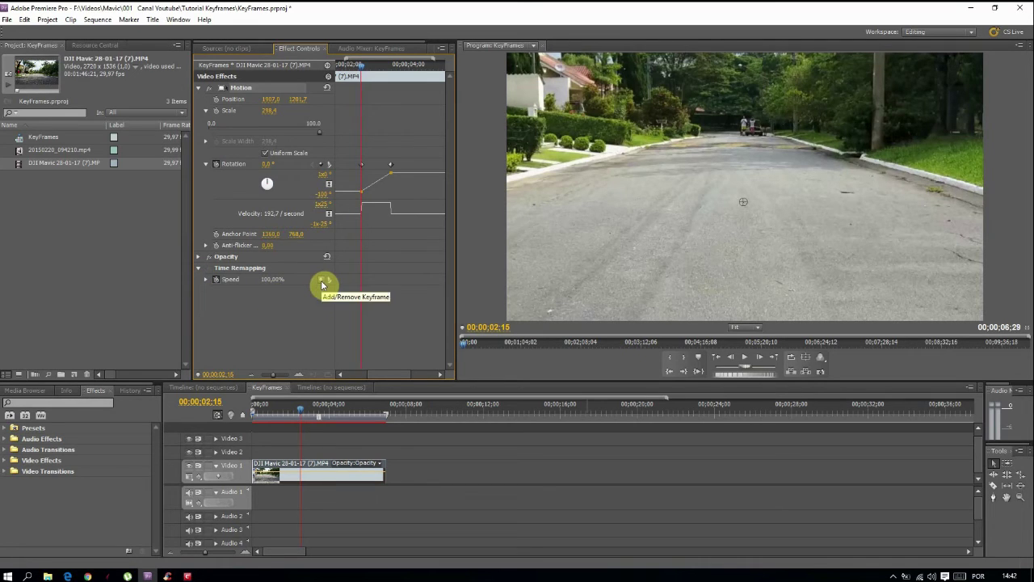
pyautogui.click(321, 282)
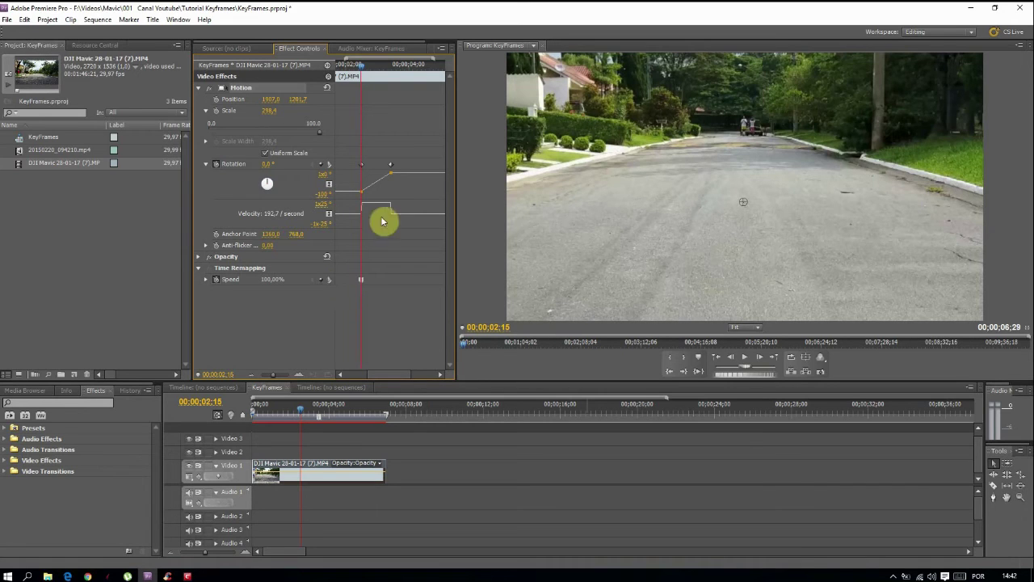
pyautogui.click(330, 166)
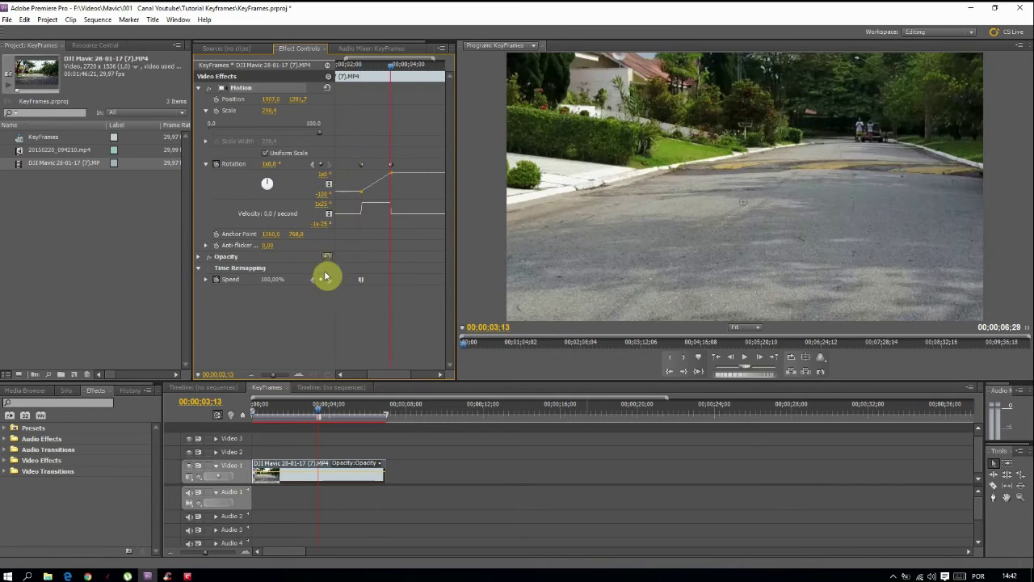
pyautogui.click(321, 281)
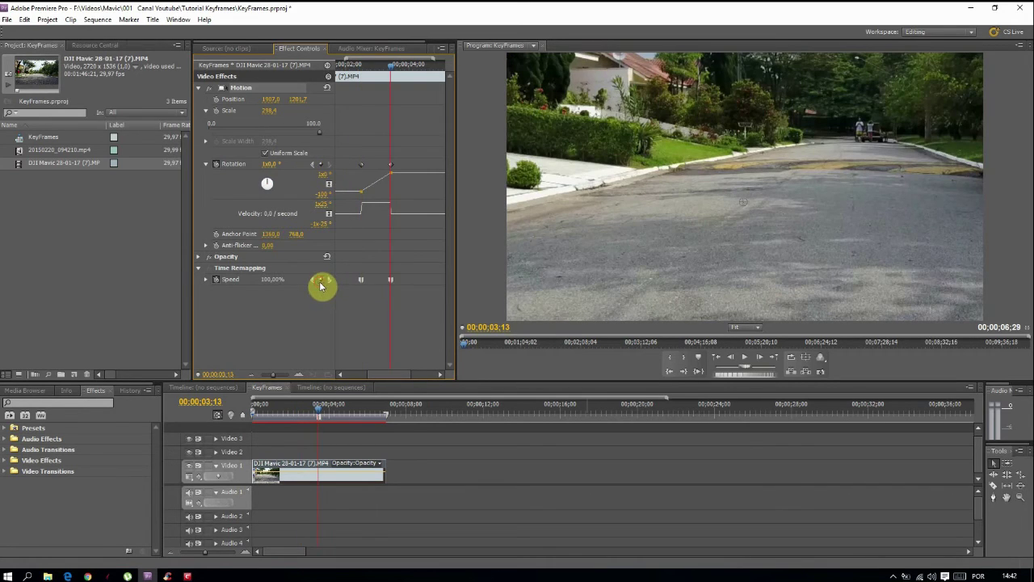
pyautogui.click(206, 279)
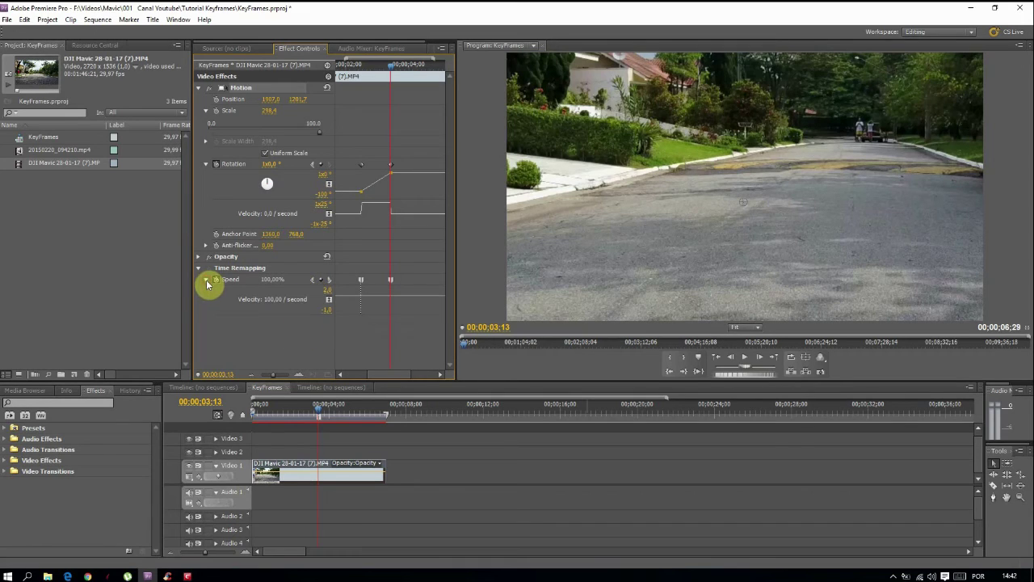
# - Lower the clip's speed between the two Speed keyframes to 62% and play the result from 00;00;01;09
pyautogui.click(380, 301)
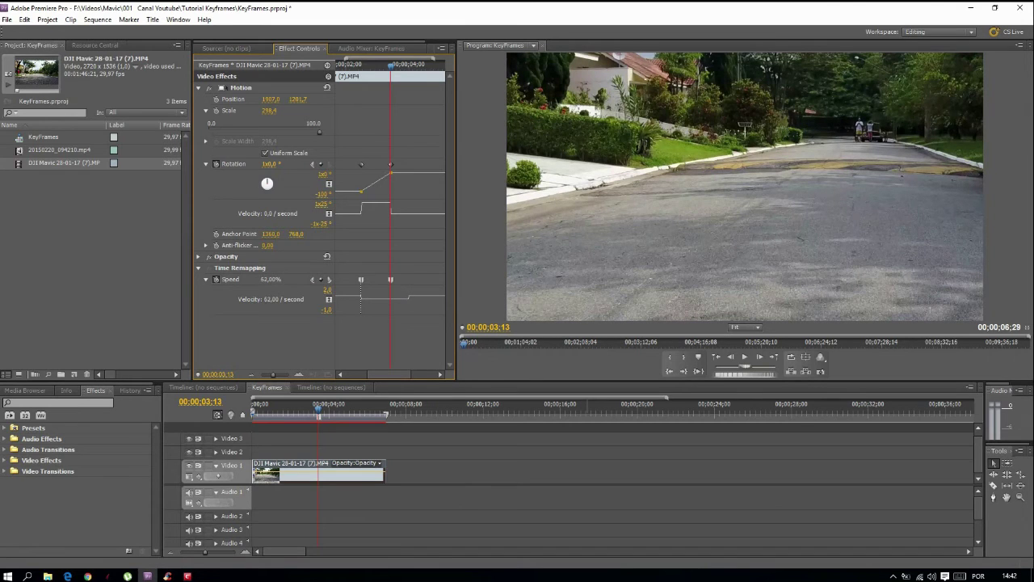
pyautogui.moveTo(381, 307); pyautogui.dragTo(380, 321)
pyautogui.click(374, 97)
pyautogui.click(390, 63)
pyautogui.moveTo(391, 63); pyautogui.dragTo(360, 165)
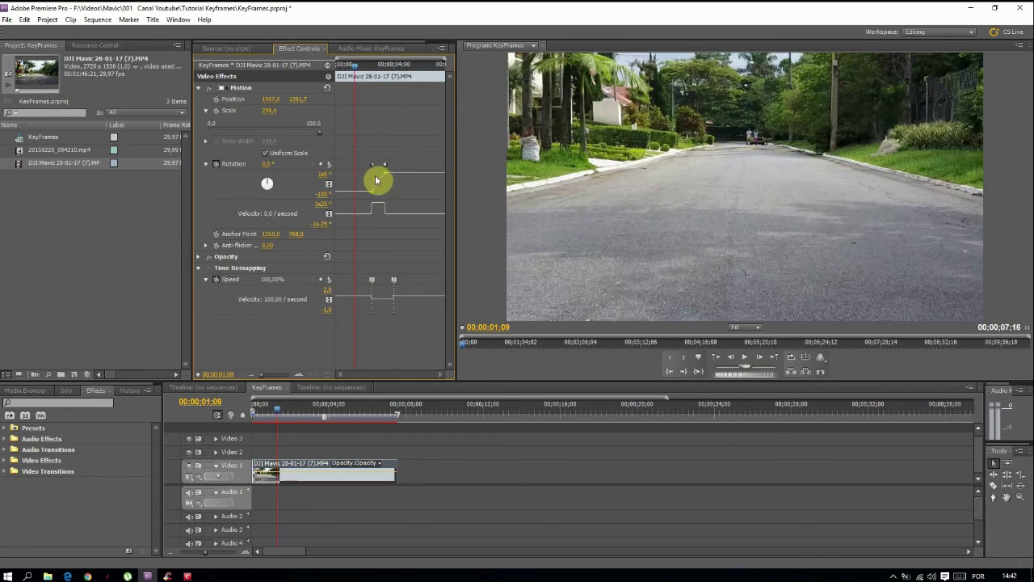
pyautogui.click(748, 359)
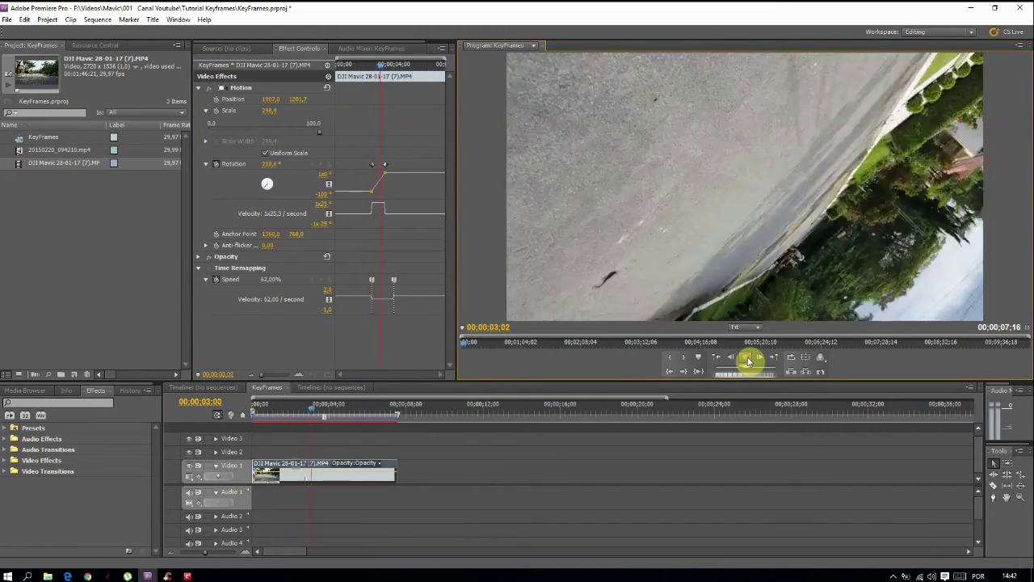
pyautogui.press('space')
# - Reduce the speed between the two Speed keyframes to 37% and play the clip from before the rotation to about 00;00;07;14
pyautogui.click(382, 304)
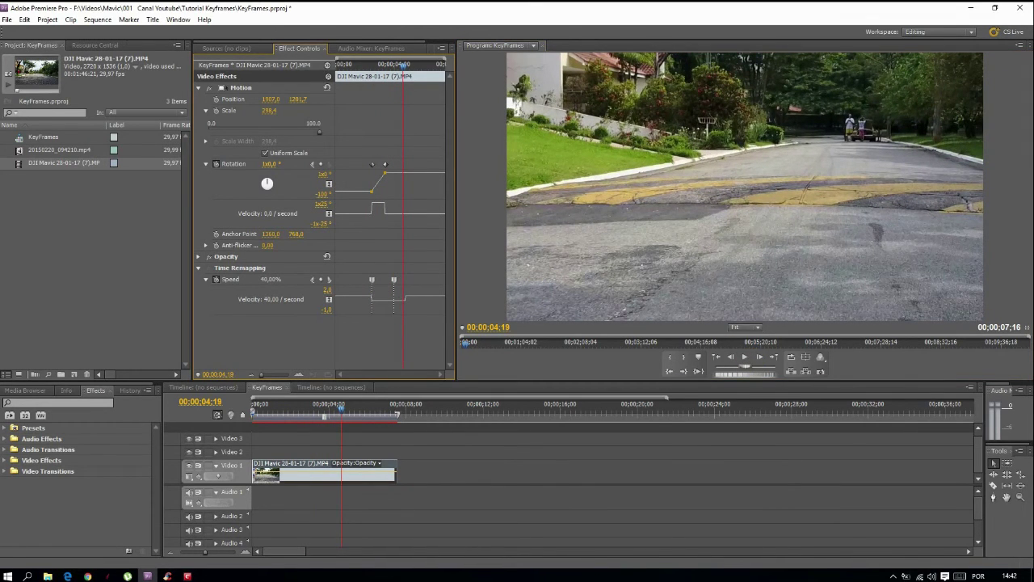
pyautogui.moveTo(380, 302); pyautogui.dragTo(381, 317)
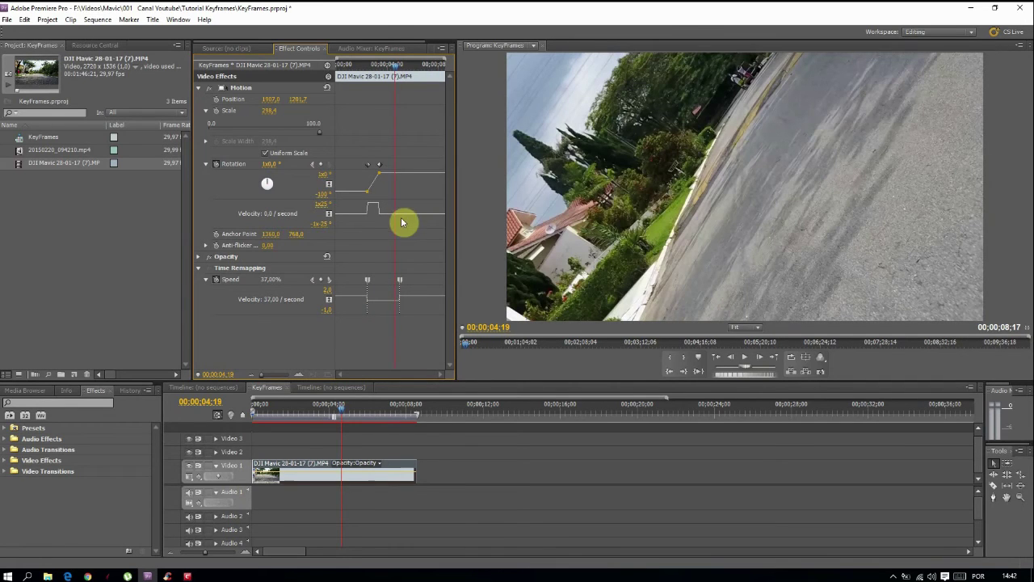
pyautogui.moveTo(396, 71); pyautogui.dragTo(352, 69)
pyautogui.click(746, 360)
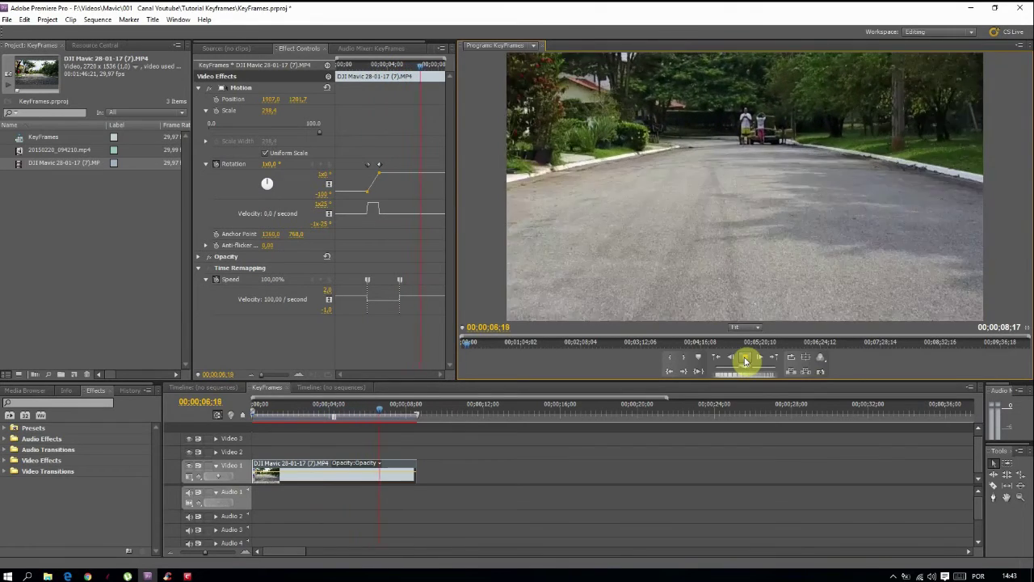
pyautogui.click(744, 359)
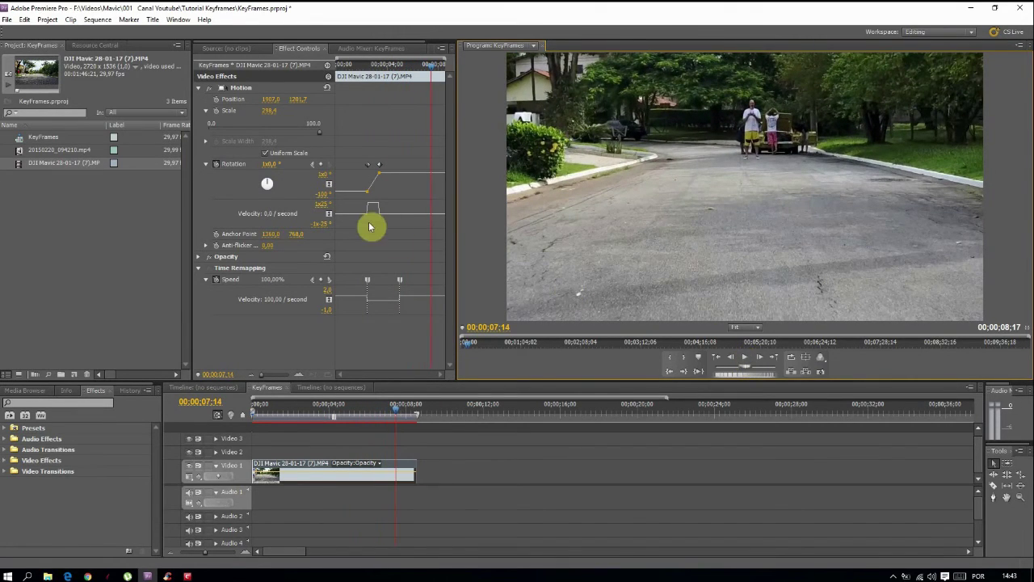